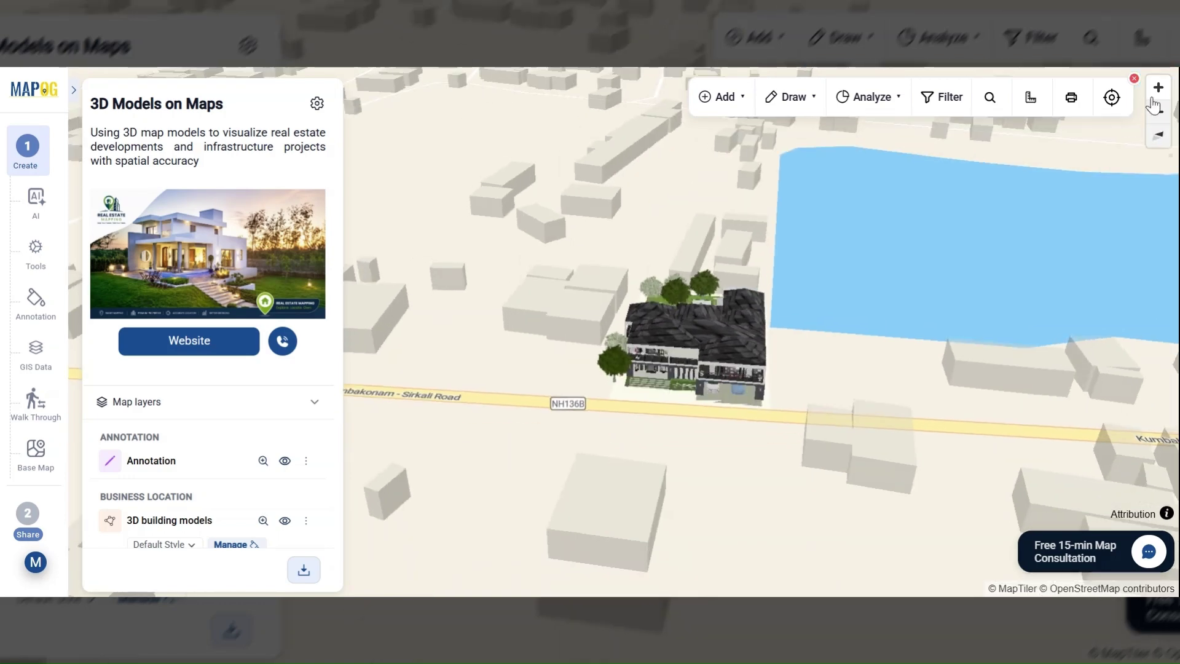
- Examine the finished map's 3D house model and the Green Valley Villa location details
{"action": "scroll", "coordinate": [697, 381], "scroll_direction": "up", "scroll_amount": 5}
{"action": "scroll", "coordinate": [117, 414], "scroll_direction": "down", "scroll_amount": 5}
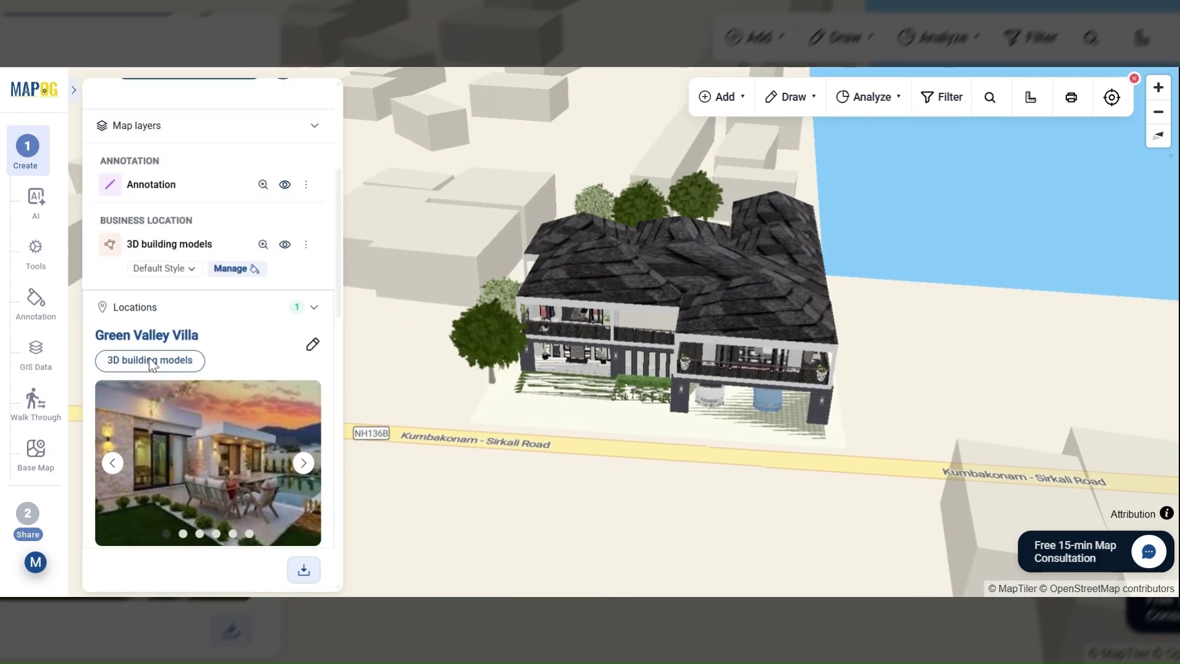
{"action": "left_click", "coordinate": [311, 285]}
{"action": "left_click", "coordinate": [311, 286]}
{"action": "left_click", "coordinate": [311, 285]}
{"action": "scroll", "coordinate": [312, 288], "scroll_direction": "down", "scroll_amount": 5}
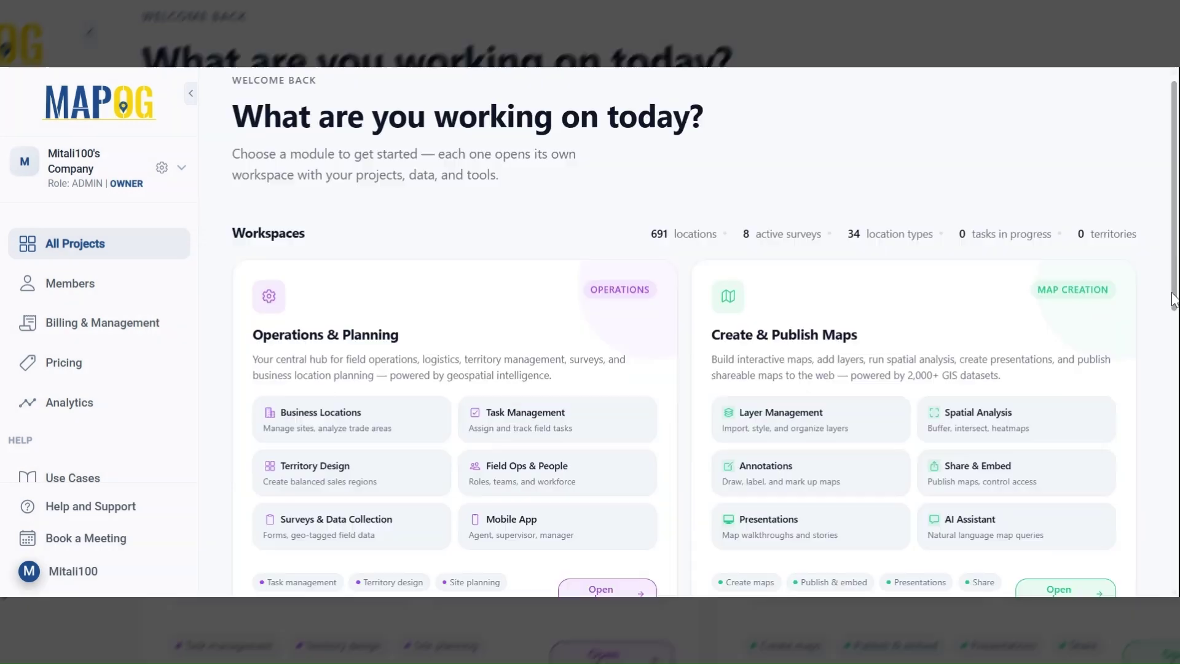
- Open the Create & Publish Maps workspace and start a new map
{"action": "scroll", "coordinate": [1172, 297], "scroll_direction": "down", "scroll_amount": 2}
{"action": "scroll", "coordinate": [1140, 341], "scroll_direction": "up", "scroll_amount": 1}
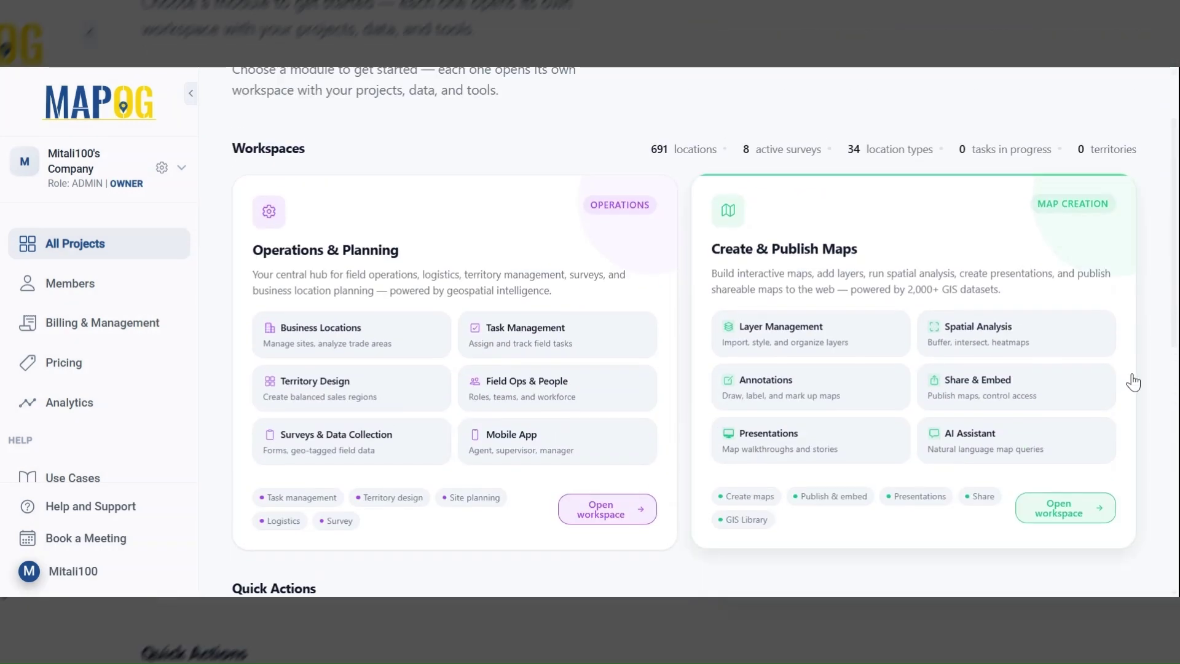
{"action": "left_click", "coordinate": [1069, 514]}
{"action": "left_click", "coordinate": [1054, 196]}
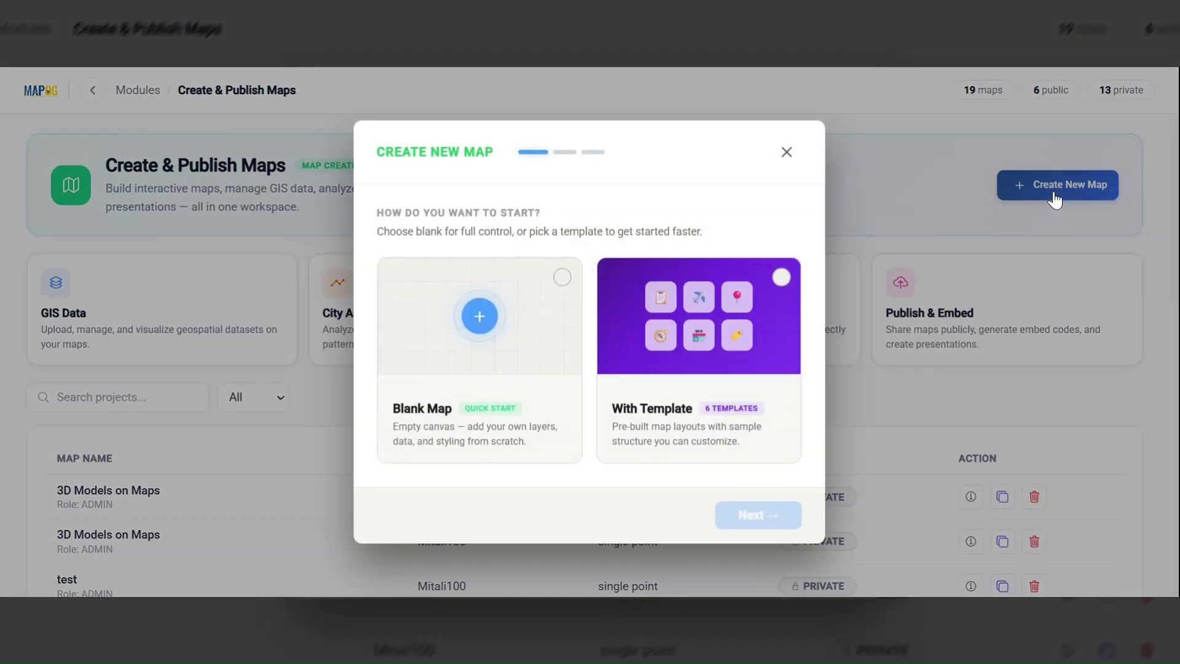
- Base the new map on the Single Location template
{"action": "left_click", "coordinate": [725, 298]}
{"action": "left_click", "coordinate": [749, 517]}
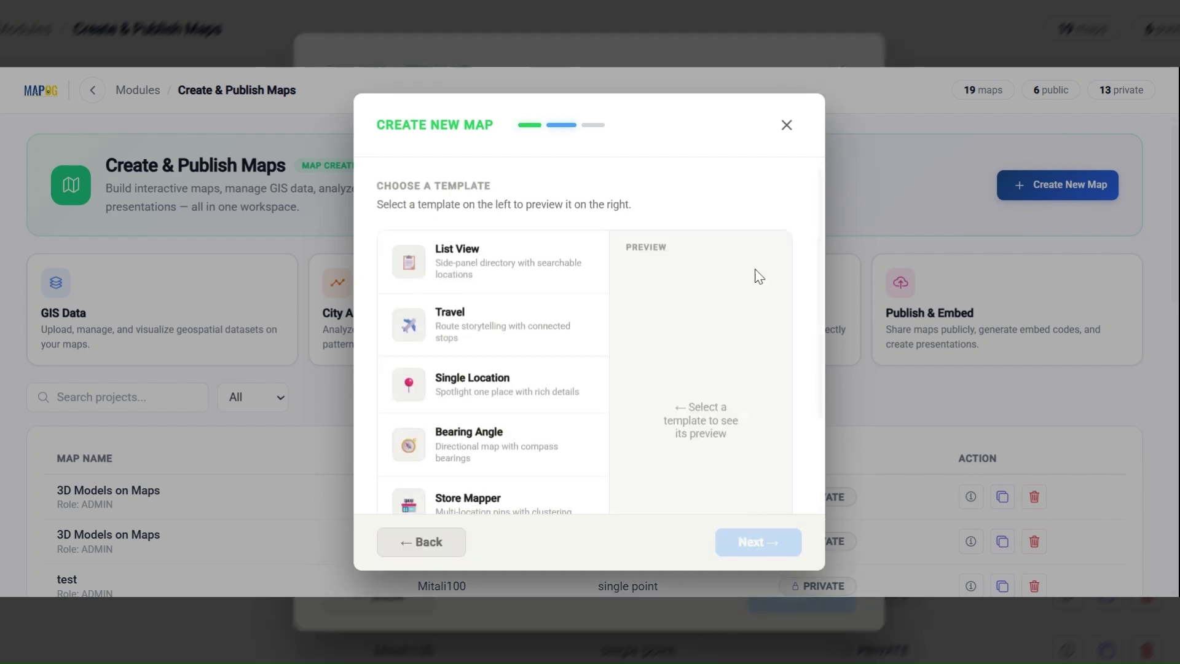
{"action": "left_click", "coordinate": [584, 390]}
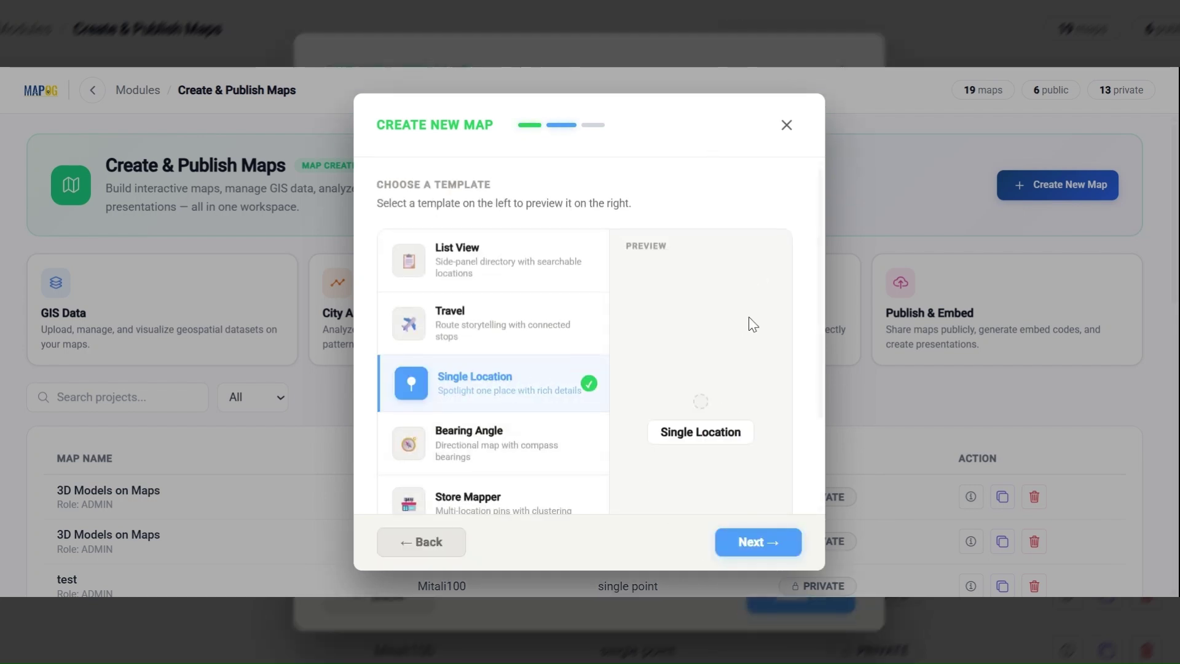
{"action": "scroll", "coordinate": [750, 324], "scroll_direction": "down", "scroll_amount": 2}
{"action": "left_click", "coordinate": [778, 551]}
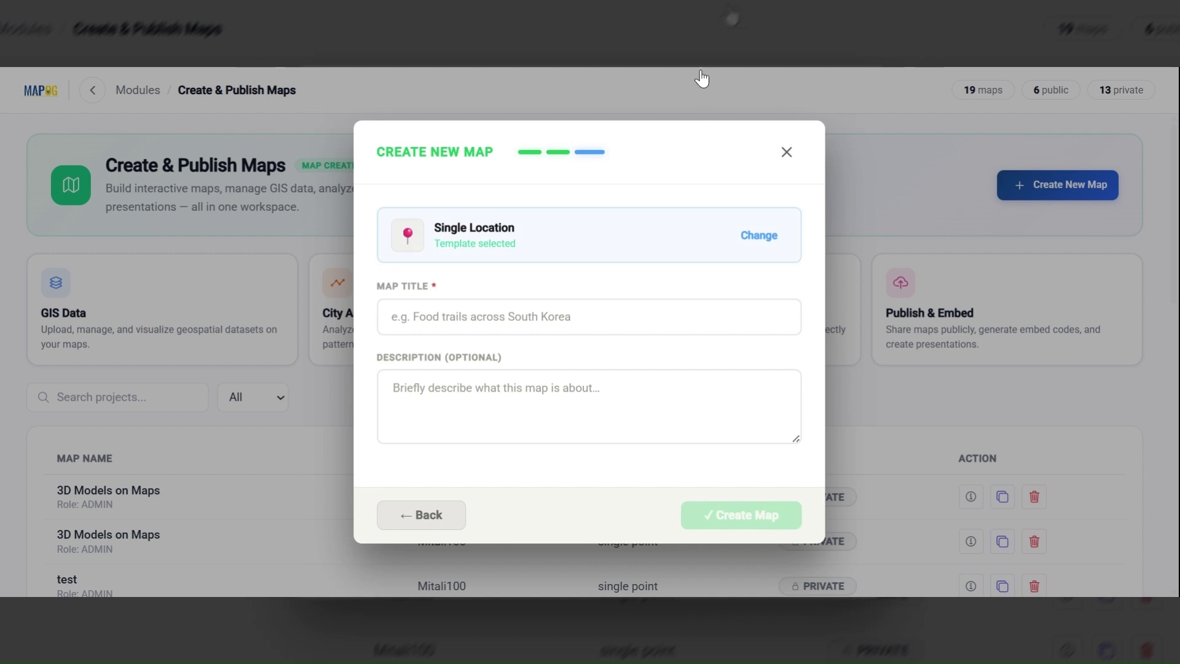
- Create the map titled 3D Models on Maps with the description "Using 3D map models to visualize real estate developments and infrastructure projects with spatial accuracy"
{"action": "type", "text": "3D Models on Maps"}
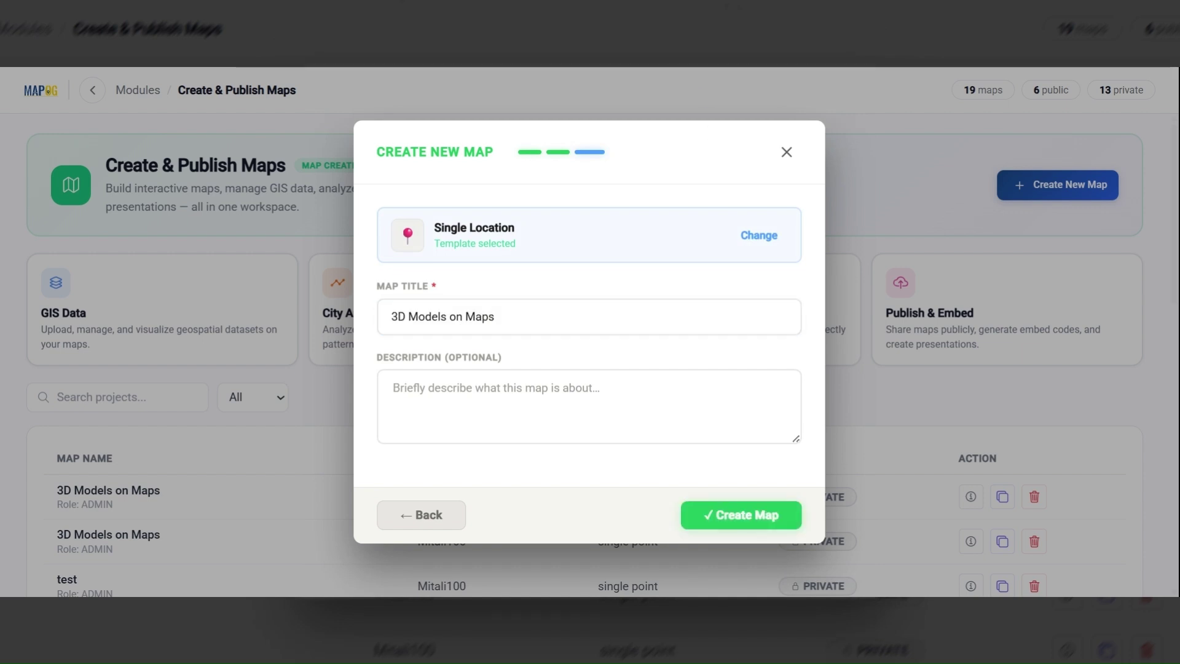
{"action": "key", "text": "Tab"}
{"action": "type", "text": "Using 3D map models to visualize real estate developments and infrastructure projects with spatial accuracy"}
{"action": "left_click", "coordinate": [713, 513]}
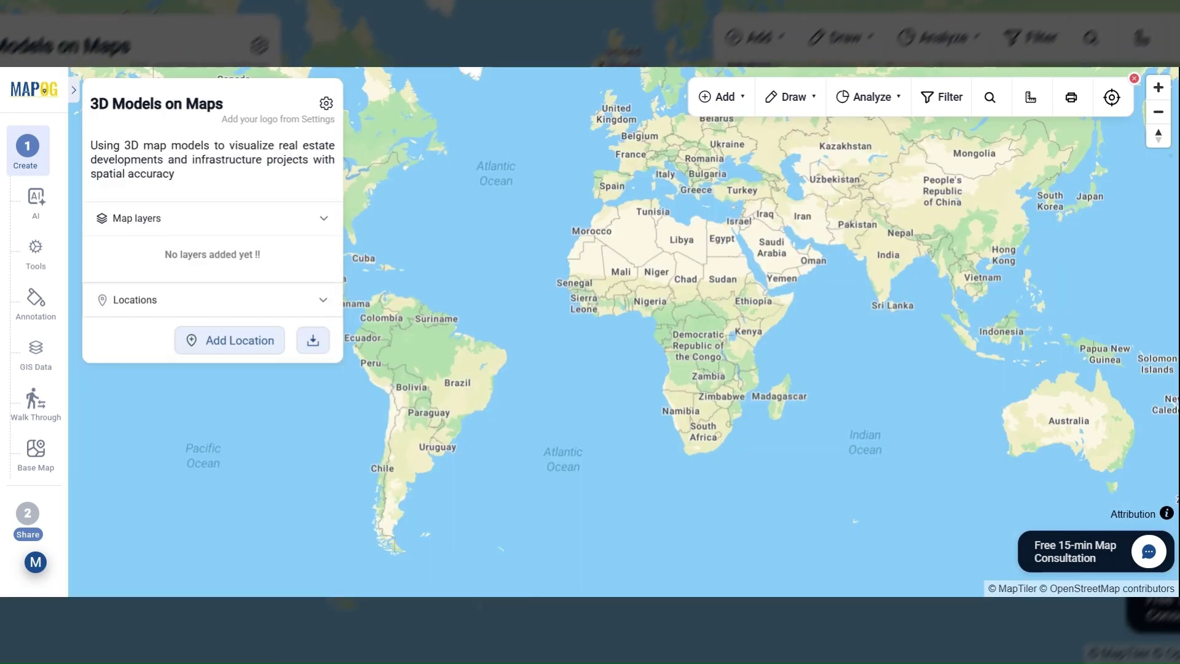
- Upload modern_family_house.glb as a 3D model annotation
{"action": "left_click", "coordinate": [17, 301]}
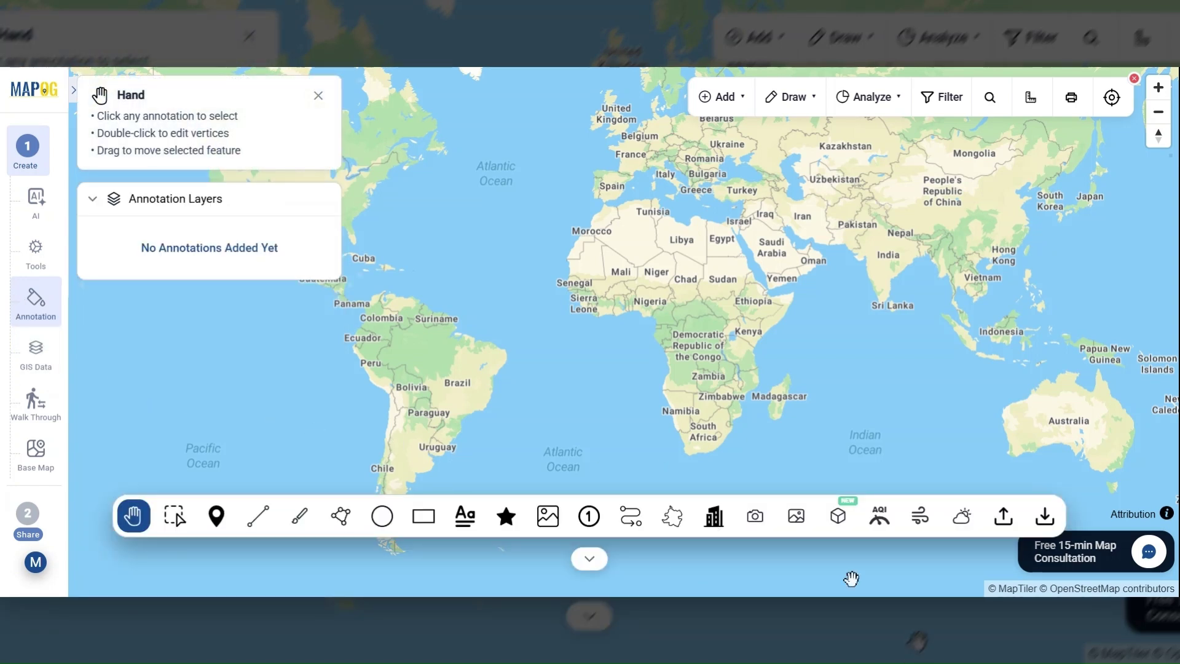
{"action": "left_click", "coordinate": [838, 517]}
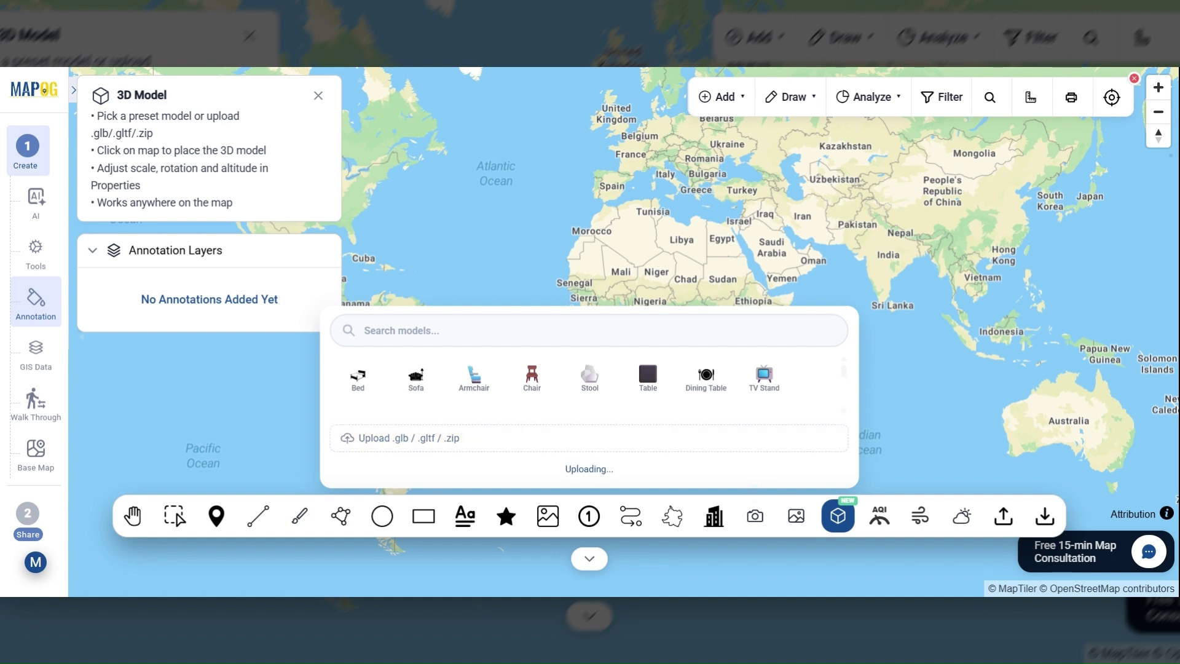
- Find Kuthalam in Mayiladuthurai, Tamil Nadu, and place the house model near the lake beside Kumbakonam - Sirkali Road
{"action": "left_click", "coordinate": [996, 110]}
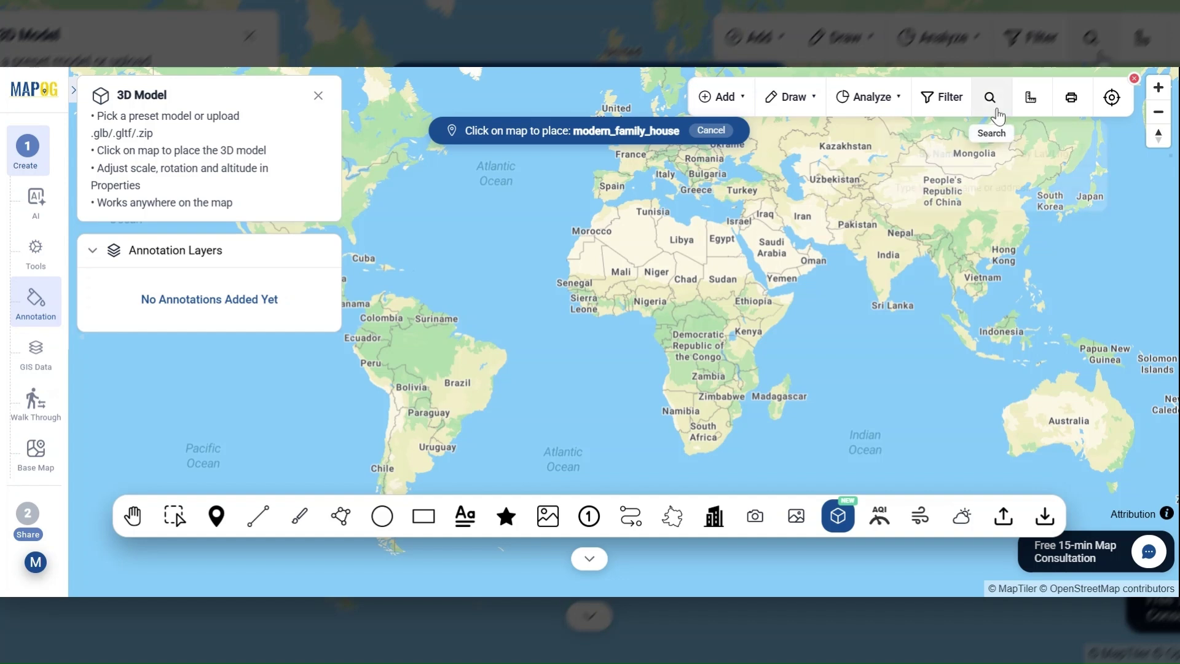
{"action": "type", "text": "Kuth"}
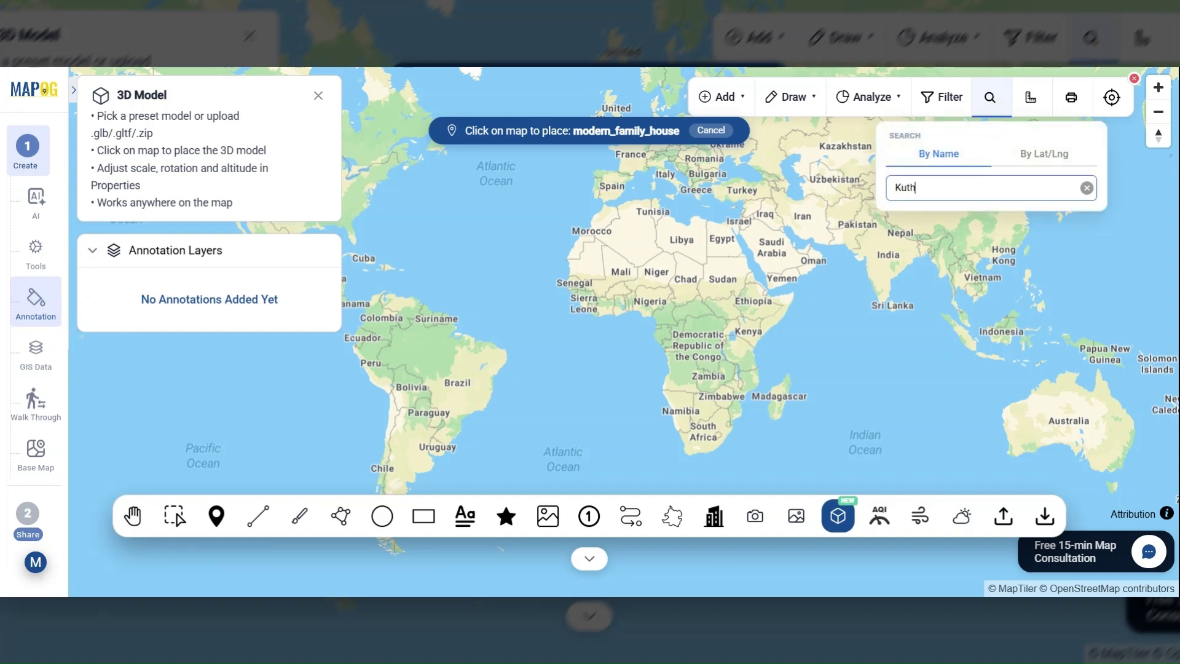
{"action": "type", "text": "alam"}
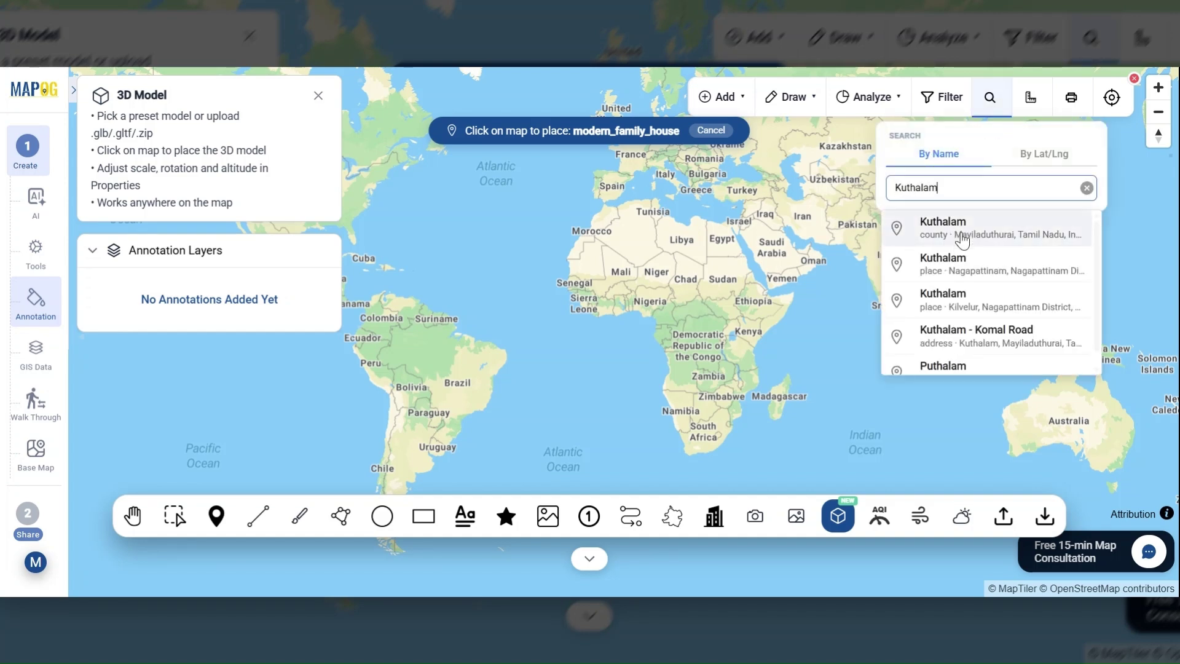
{"action": "left_click", "coordinate": [962, 239]}
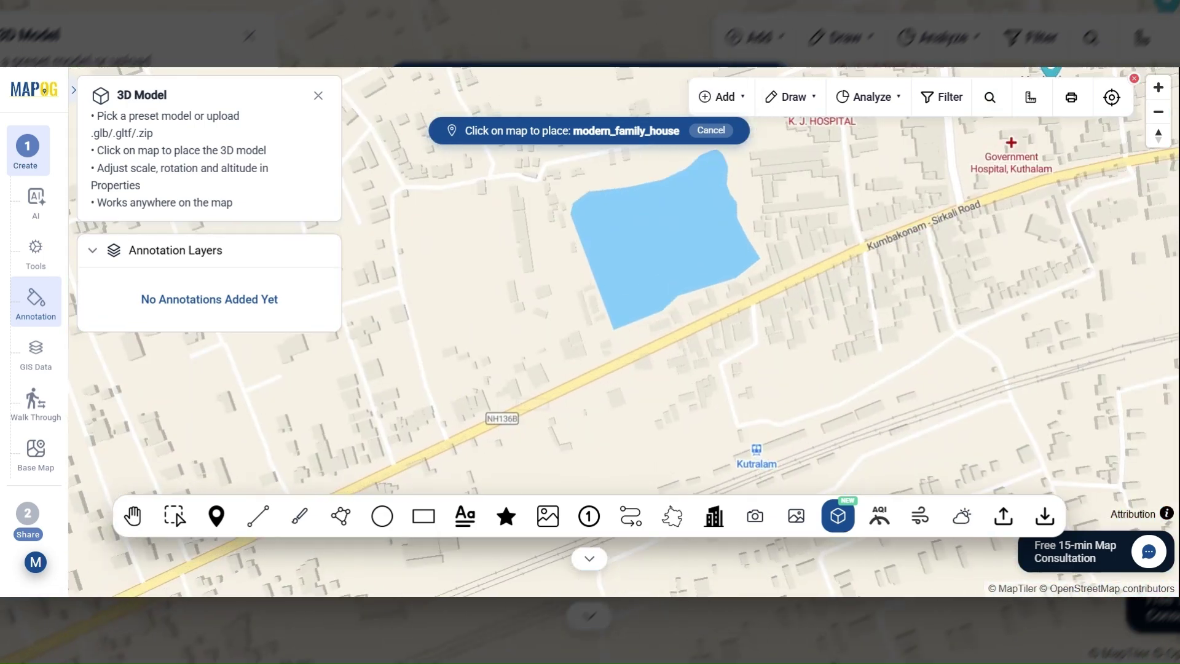
{"action": "scroll", "coordinate": [641, 359], "scroll_direction": "up", "scroll_amount": 5}
{"action": "left_click", "coordinate": [641, 359]}
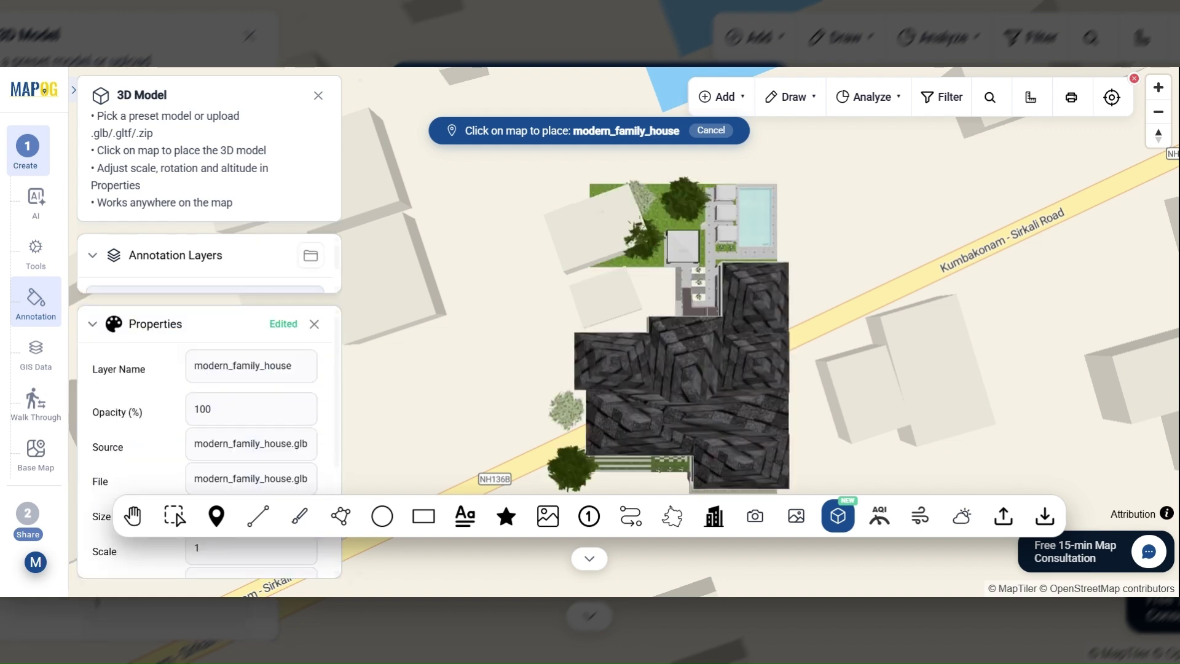
- Move the house model onto the open plot between the lake and the road, with scale 1.1 and Y rotation 22°
{"action": "left_click", "coordinate": [231, 266]}
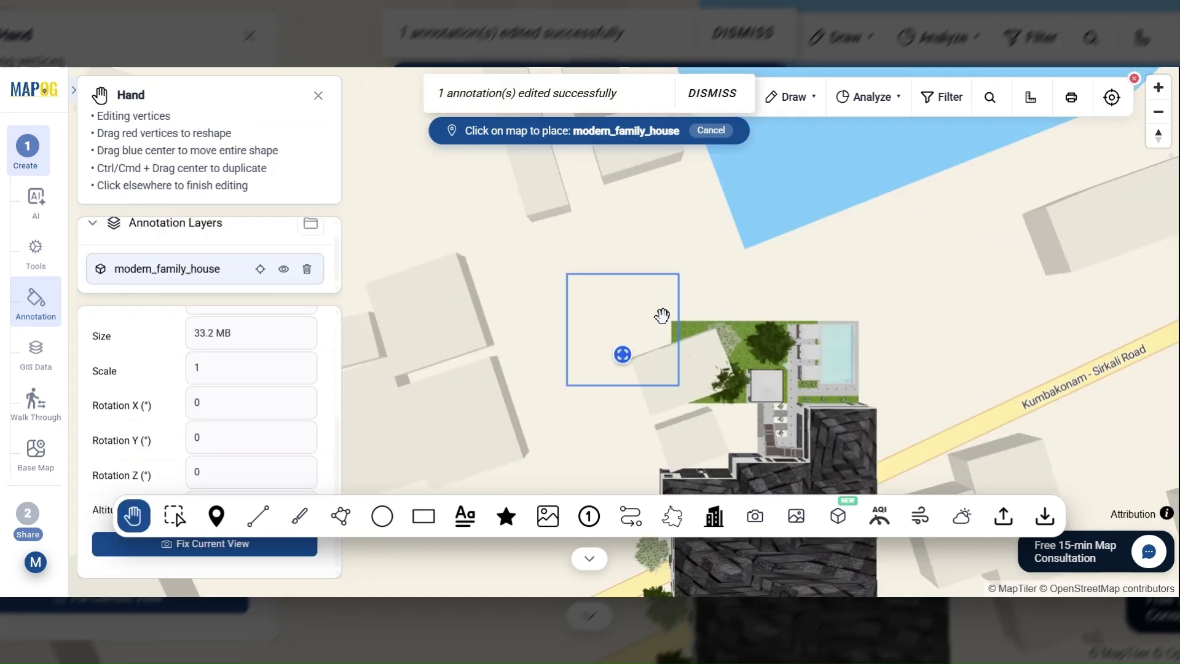
{"action": "left_click_drag", "start_coordinate": [569, 330], "coordinate": [540, 224]}
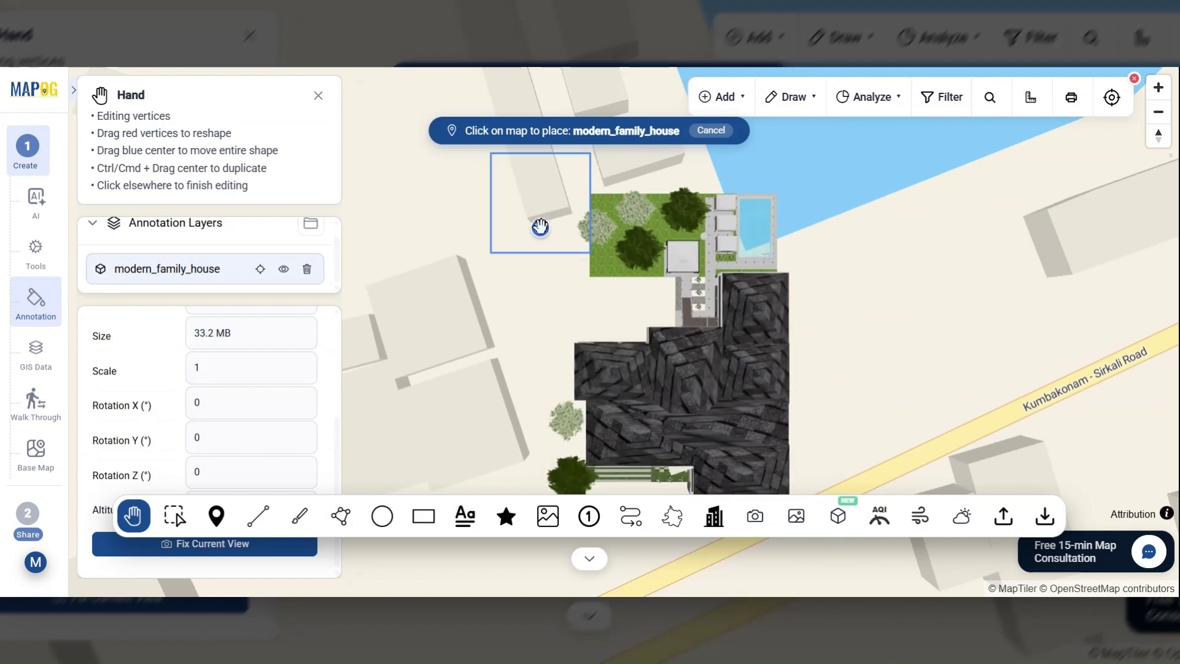
{"action": "left_click_drag", "start_coordinate": [890, 229], "coordinate": [906, 290]}
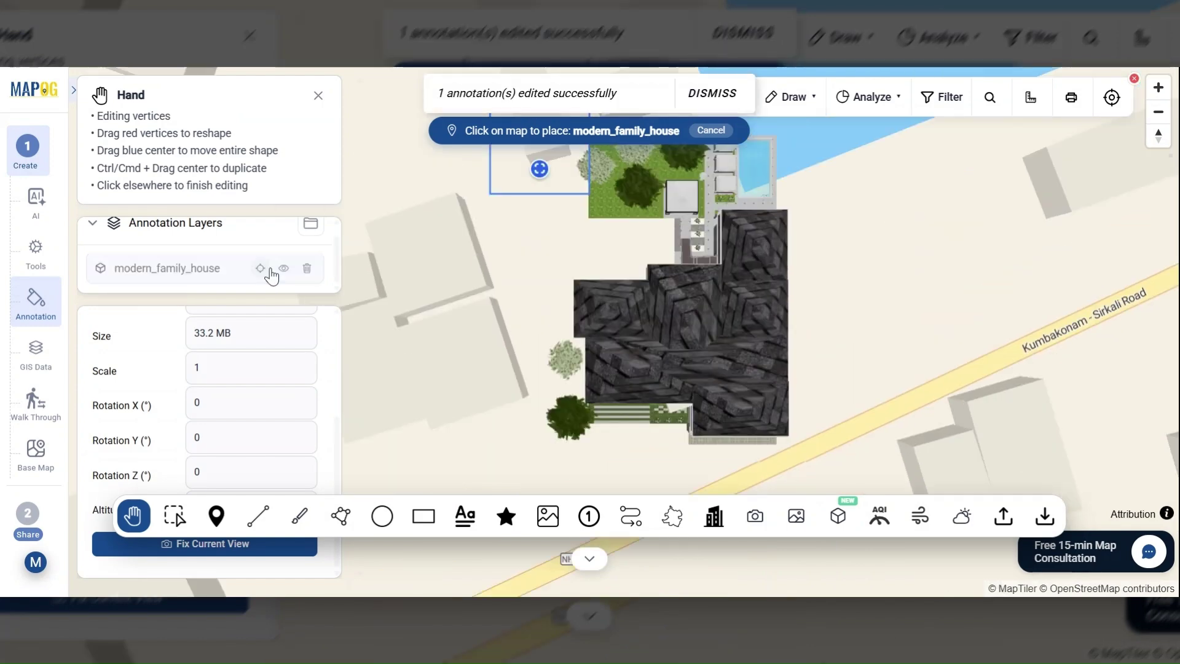
{"action": "left_click_drag", "start_coordinate": [540, 174], "coordinate": [547, 174]}
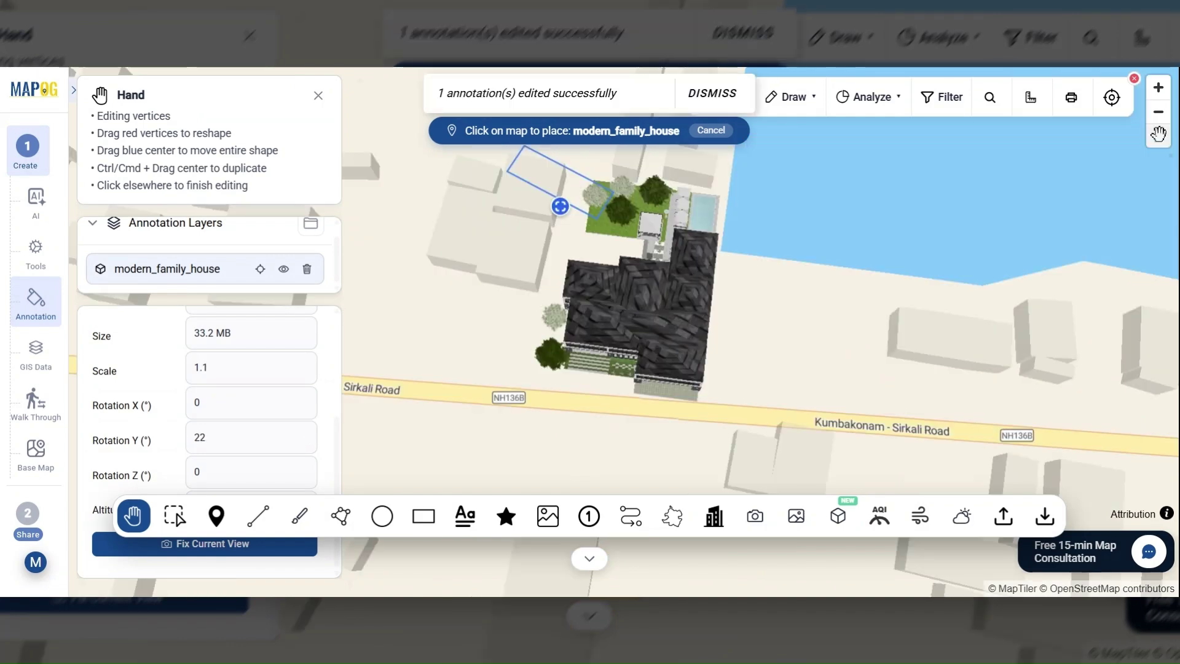
- Adjust the house's Y rotation to 23° and save a tilted camera view at zoom 19.7, pitch 60° and bearing -30°
{"action": "left_click_drag", "start_coordinate": [1158, 134], "coordinate": [1042, 172]}
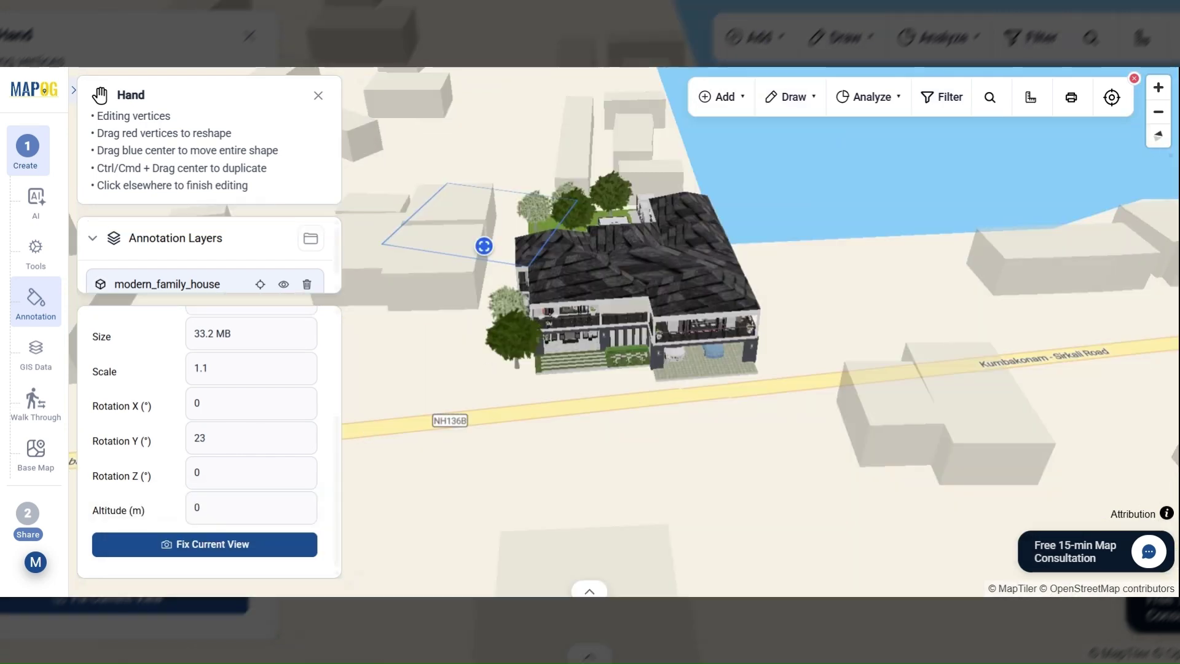
{"action": "left_click", "coordinate": [203, 545]}
{"action": "scroll", "coordinate": [450, 236], "scroll_direction": "up", "scroll_amount": 2}
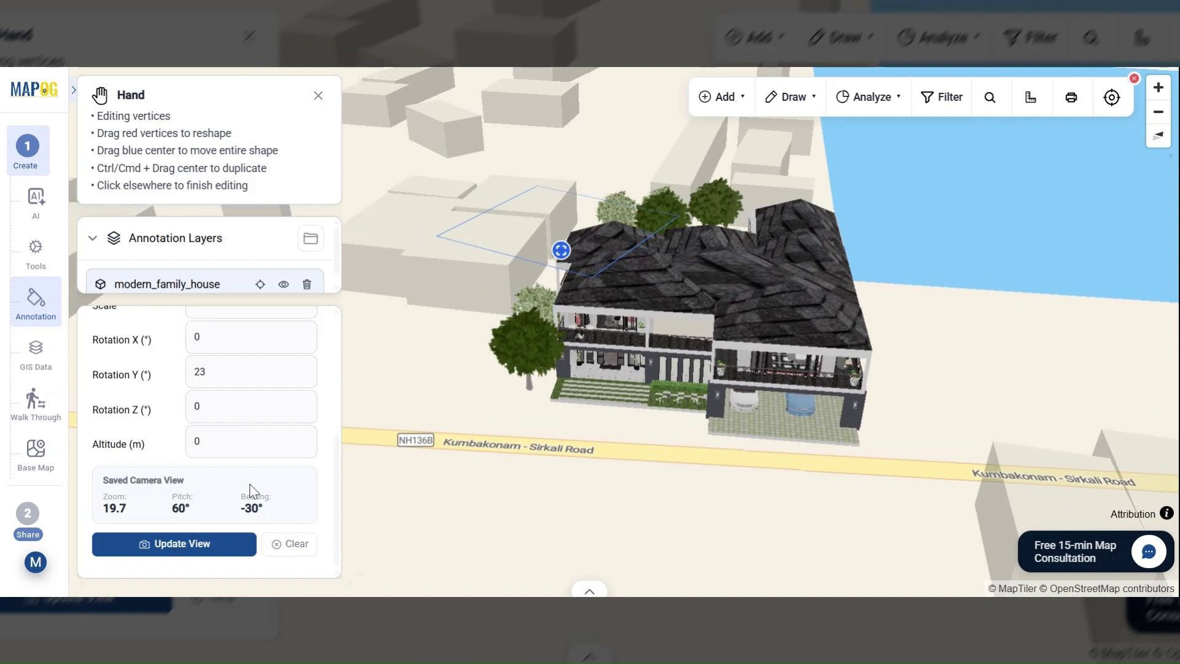
{"action": "scroll", "coordinate": [307, 417], "scroll_direction": "up", "scroll_amount": 5}
{"action": "scroll", "coordinate": [307, 418], "scroll_direction": "down", "scroll_amount": 5}
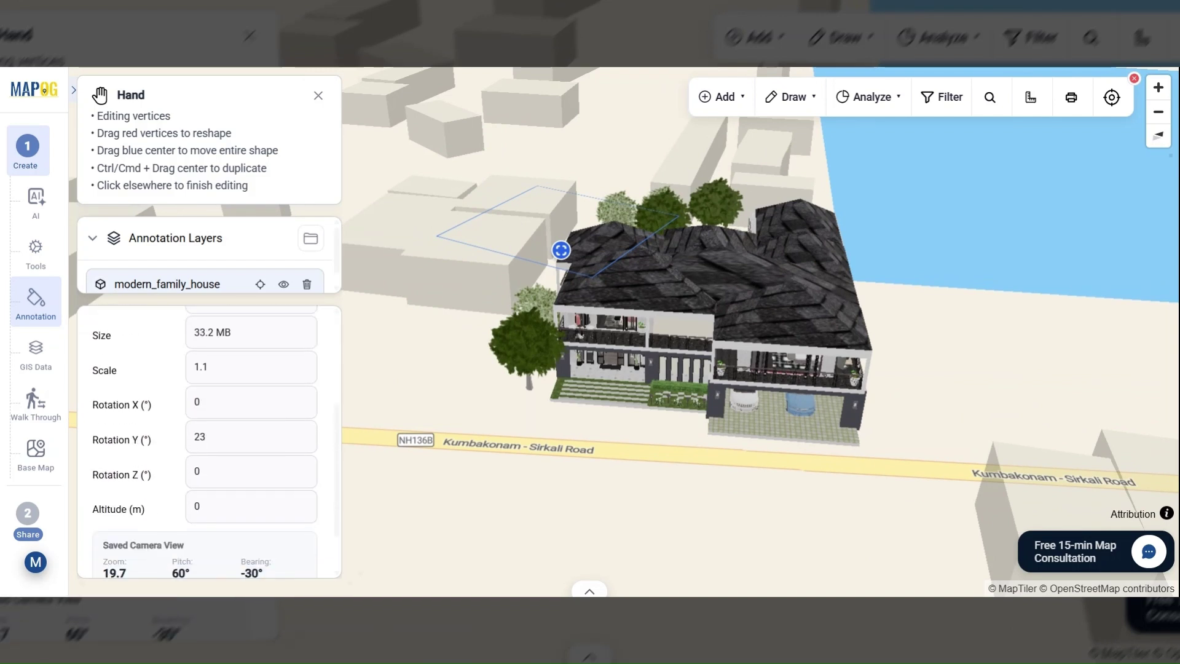
{"action": "scroll", "coordinate": [730, 293], "scroll_direction": "up", "scroll_amount": 2}
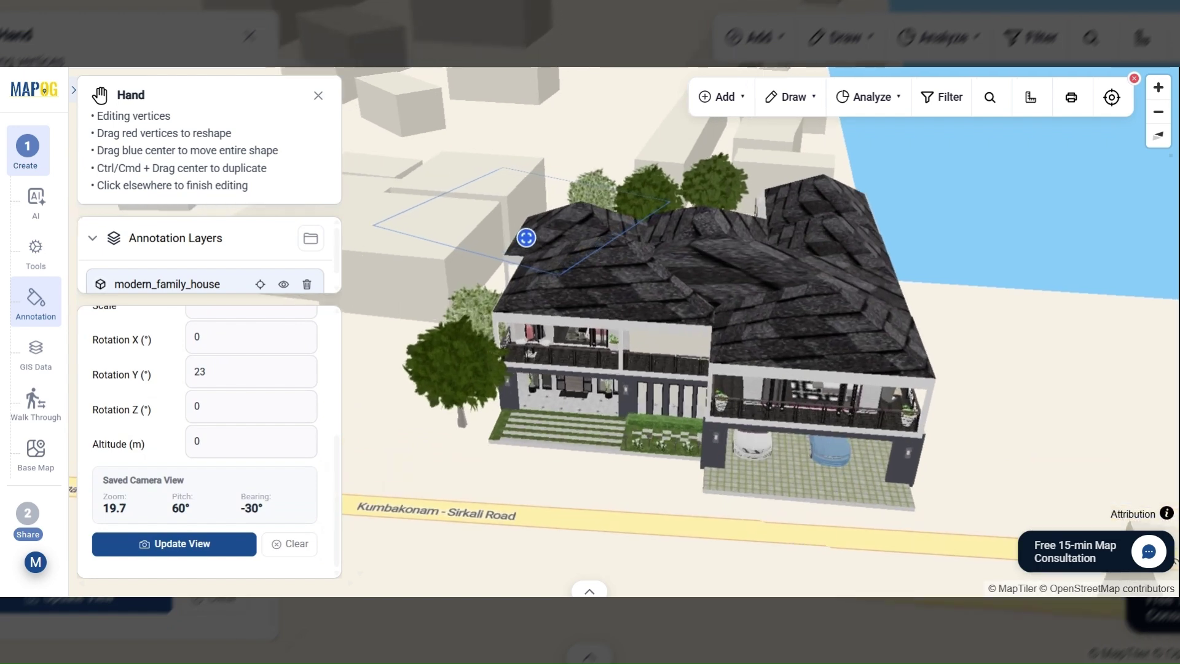
- Return to the map overview and start adding a business location manually
{"action": "left_click", "coordinate": [24, 153]}
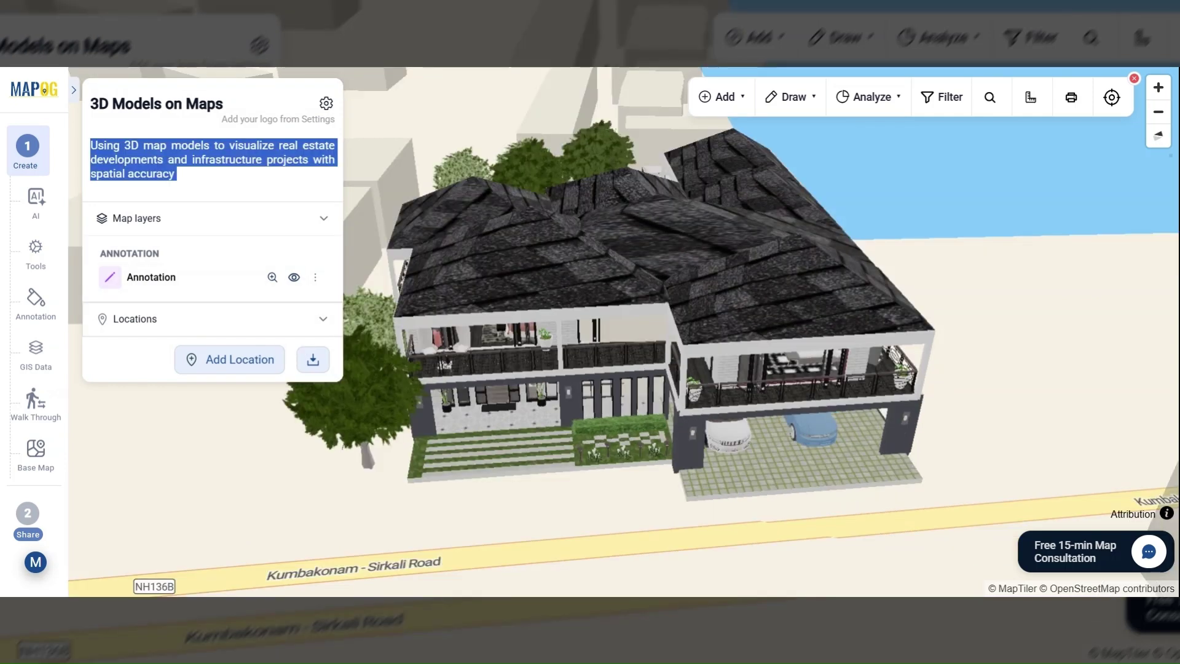
{"action": "left_click", "coordinate": [229, 359]}
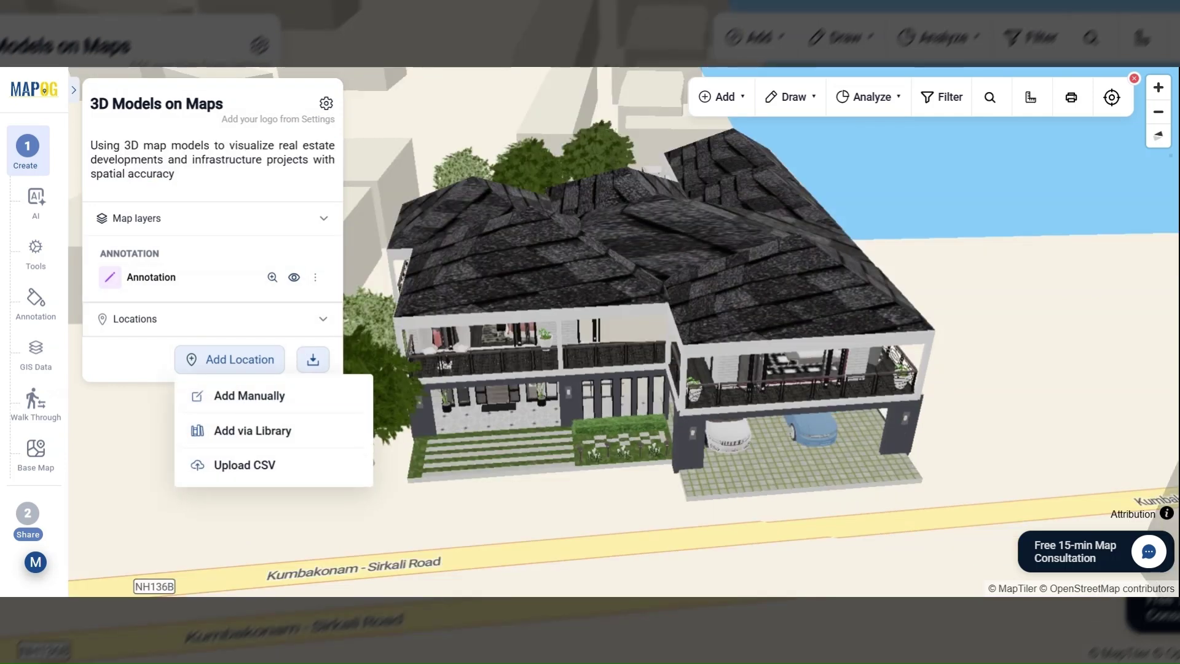
{"action": "left_click", "coordinate": [249, 396]}
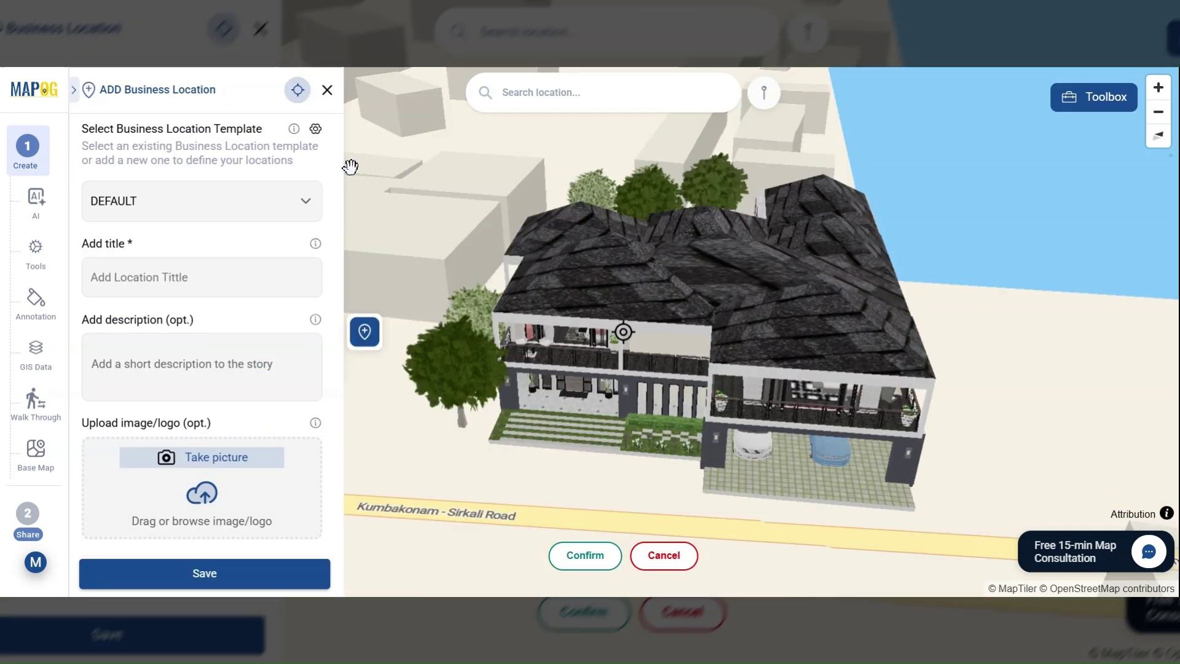
- Start a new location type named 3D building models with polygon geometry and a green color
{"action": "left_click", "coordinate": [316, 130]}
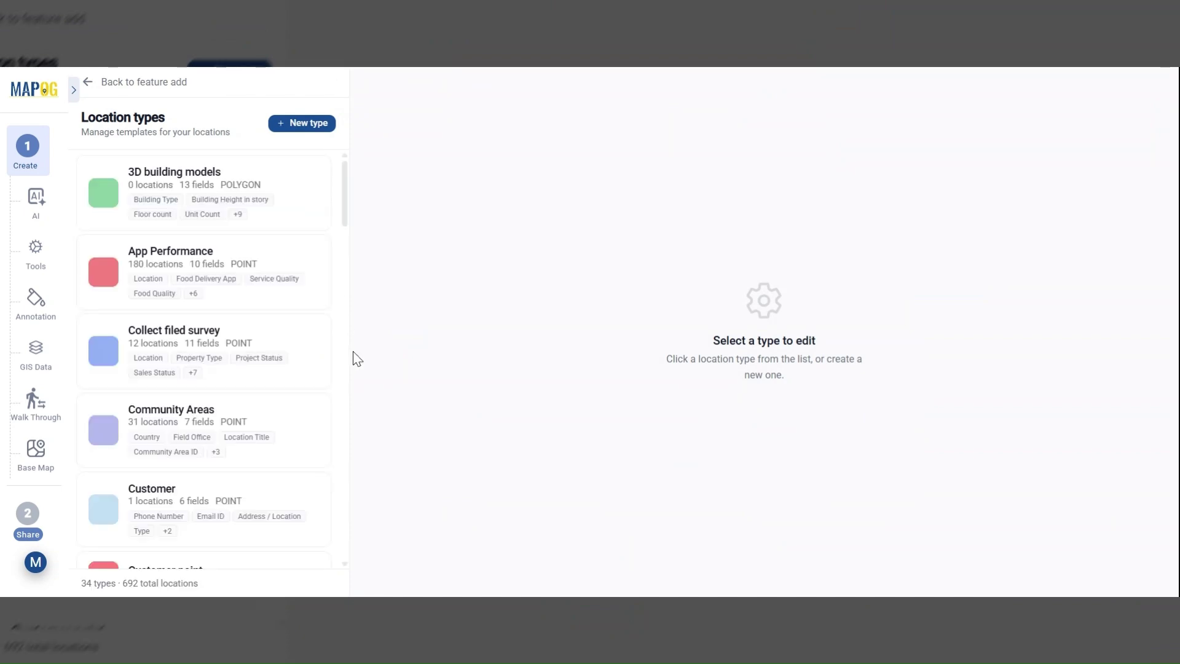
{"action": "left_click", "coordinate": [298, 123]}
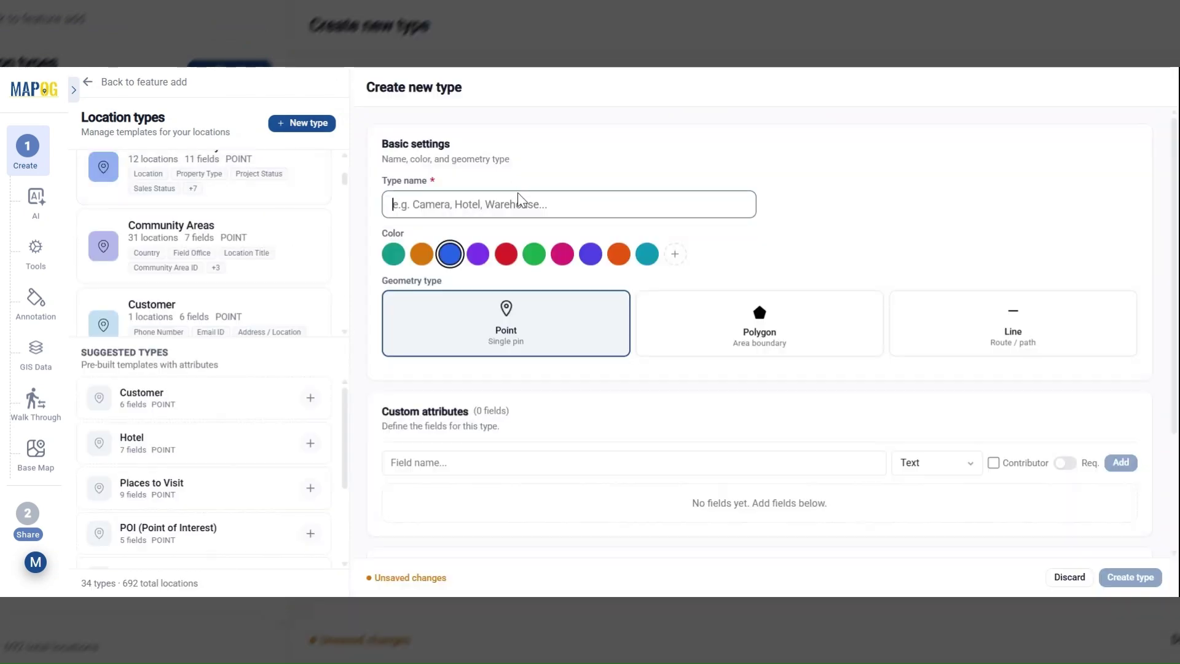
{"action": "type", "text": "3D building models"}
{"action": "left_click", "coordinate": [789, 344]}
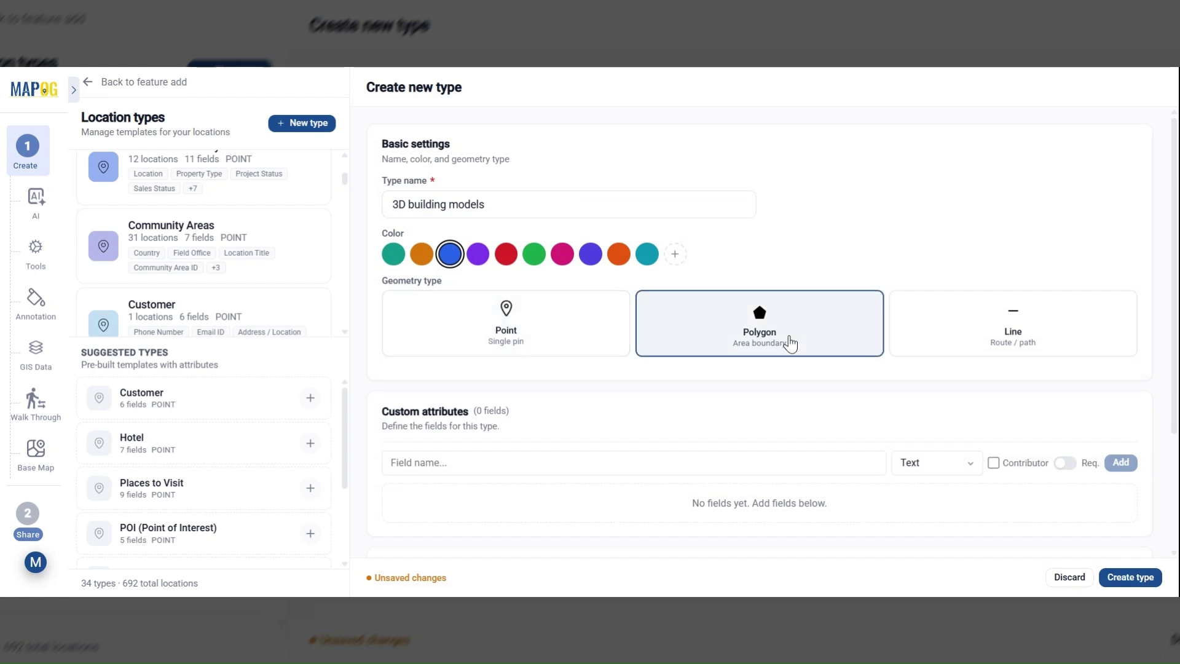
{"action": "left_click", "coordinate": [474, 255]}
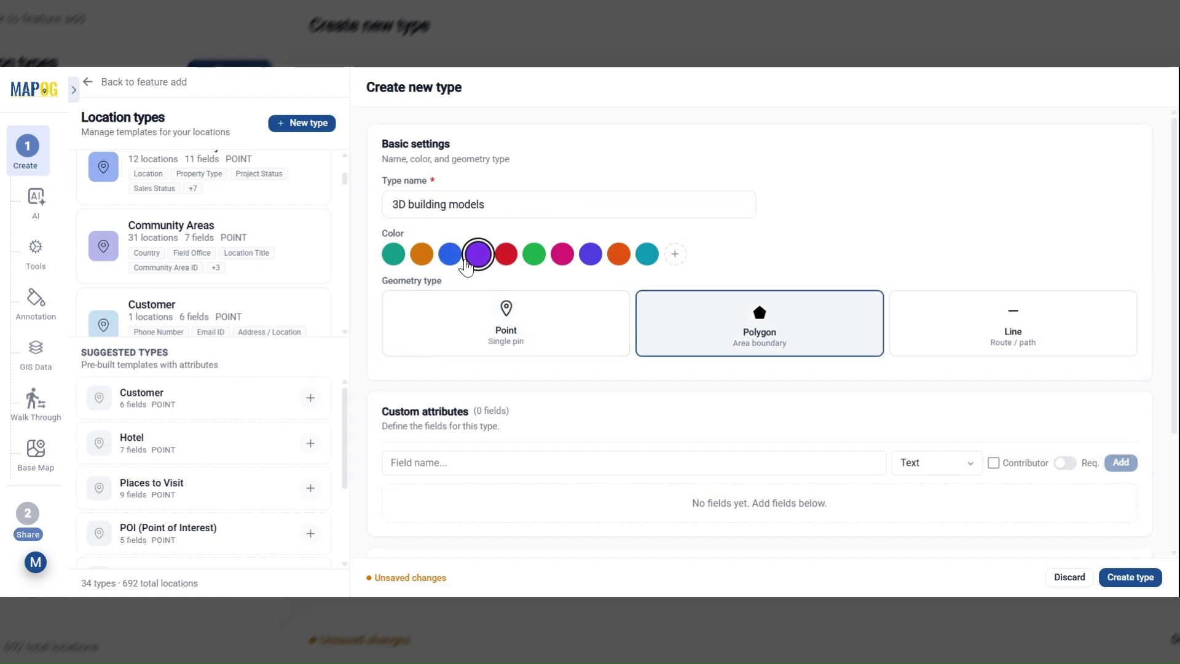
{"action": "left_click", "coordinate": [540, 259]}
- Define a custom attribute field named Building Type and set its data type to Dropdown
{"action": "scroll", "coordinate": [680, 320], "scroll_direction": "down", "scroll_amount": 3}
{"action": "left_click", "coordinate": [633, 303]}
{"action": "type", "text": "Building Type"}
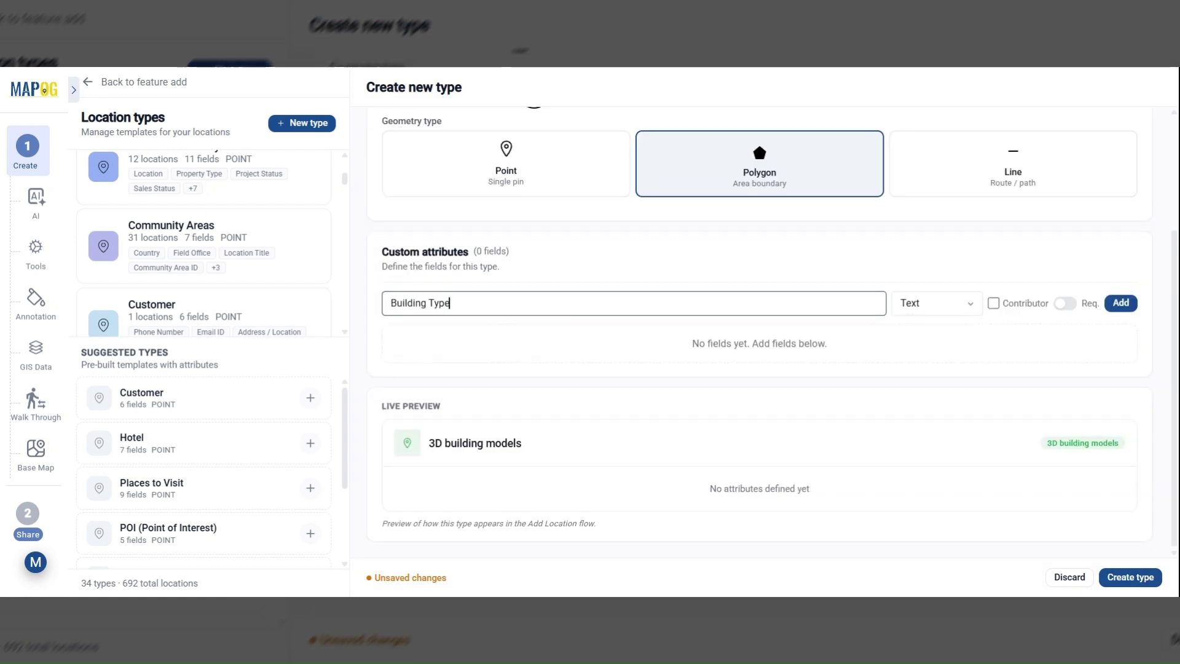
{"action": "key", "text": "Tab"}
{"action": "key", "text": "Down"}
{"action": "key", "text": "Down"}
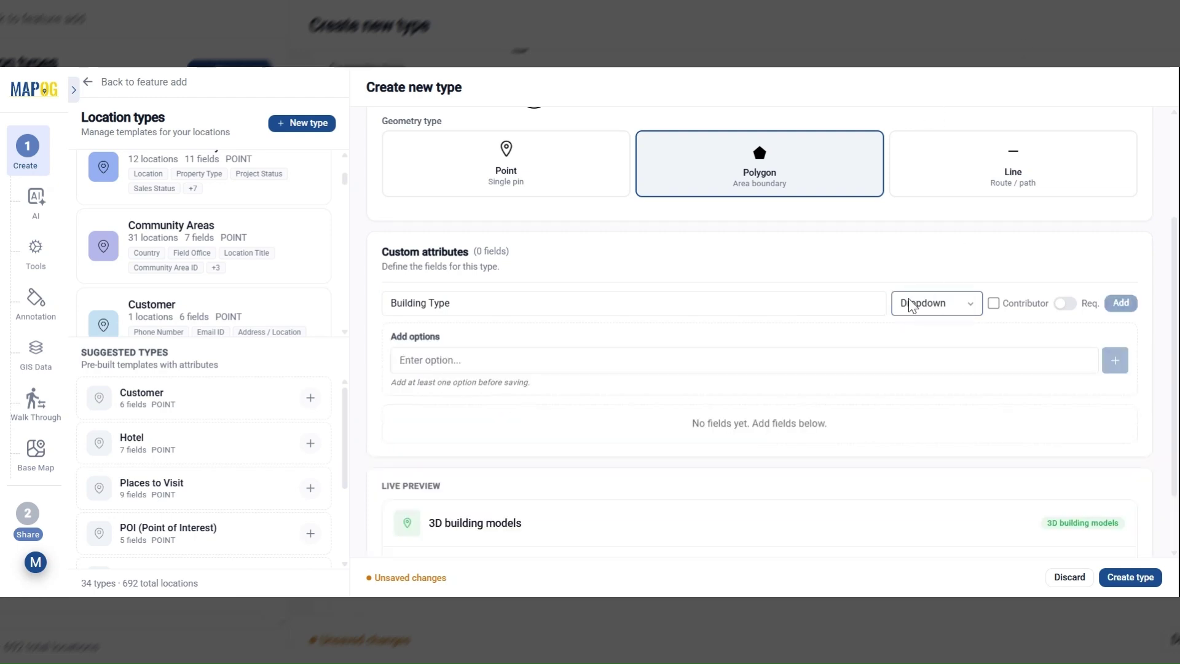
- Add Residential, Commercial and Industrial as options of the Building Type dropdown field
{"action": "key", "text": "Tab"}
{"action": "type", "text": "Re"}
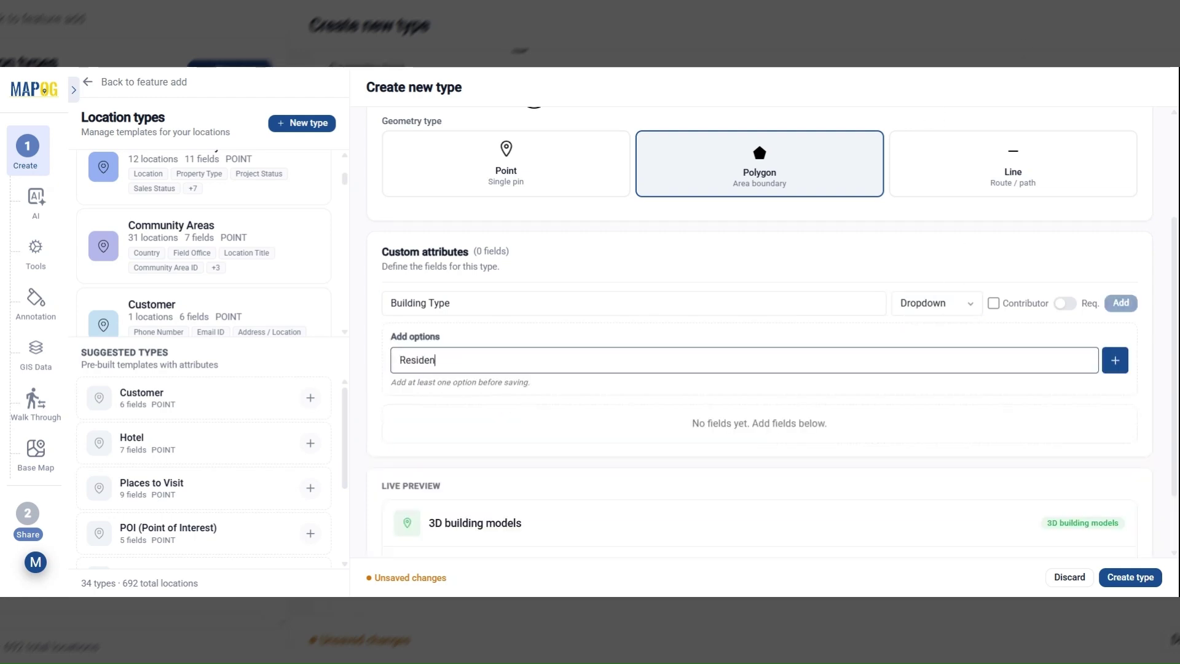
{"action": "type", "text": "sidential"}
{"action": "key", "text": "Return"}
{"action": "type", "text": "Commercial"}
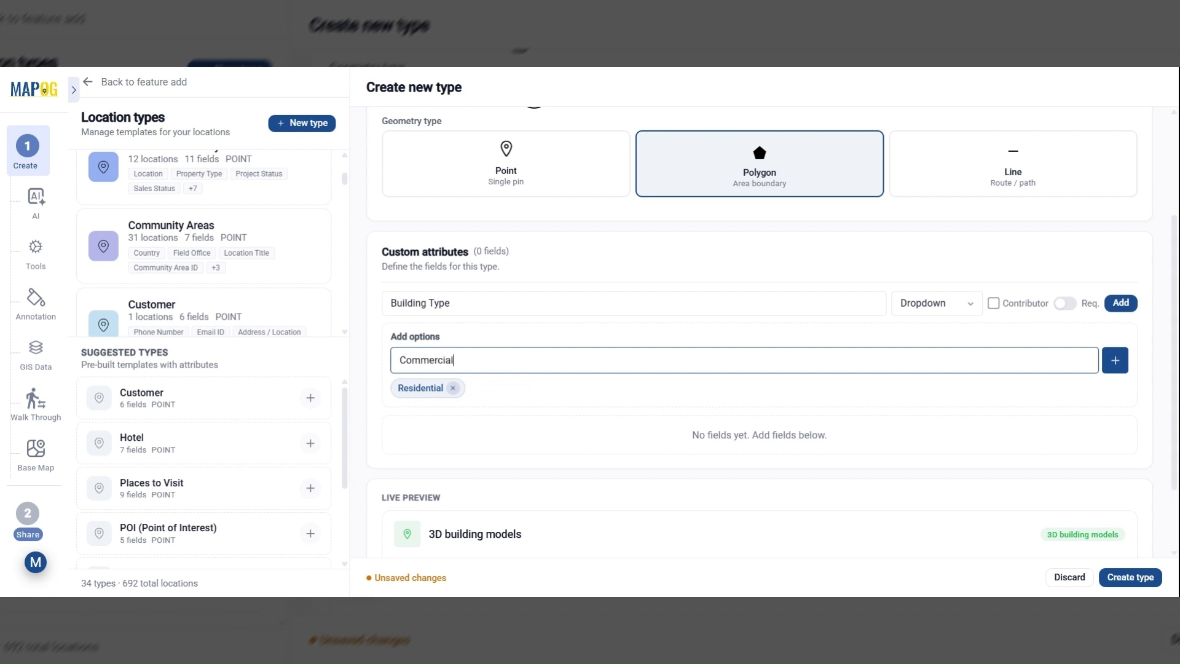
{"action": "key", "text": "Return"}
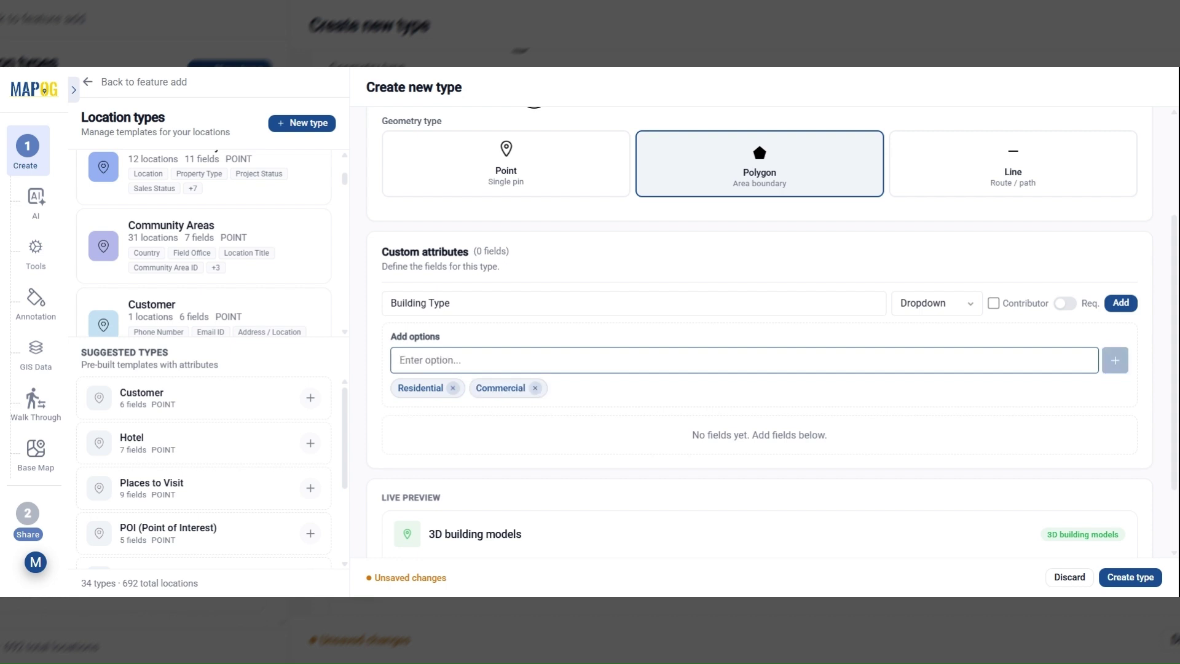
{"action": "type", "text": "Industrial"}
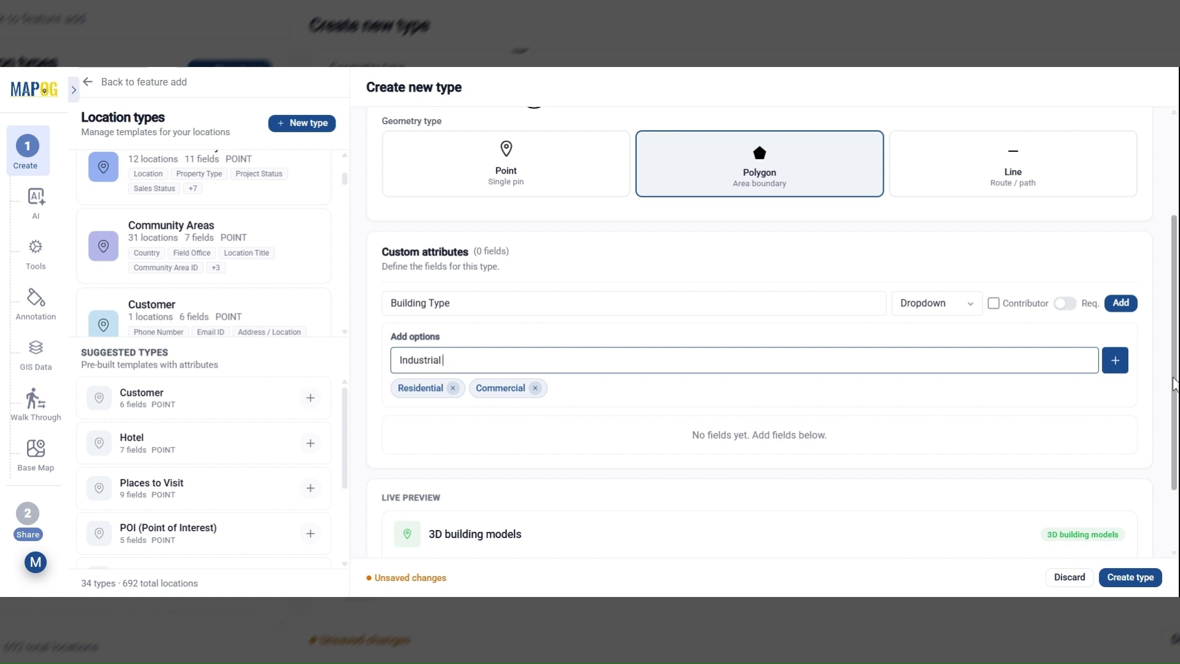
{"action": "left_click", "coordinate": [996, 328]}
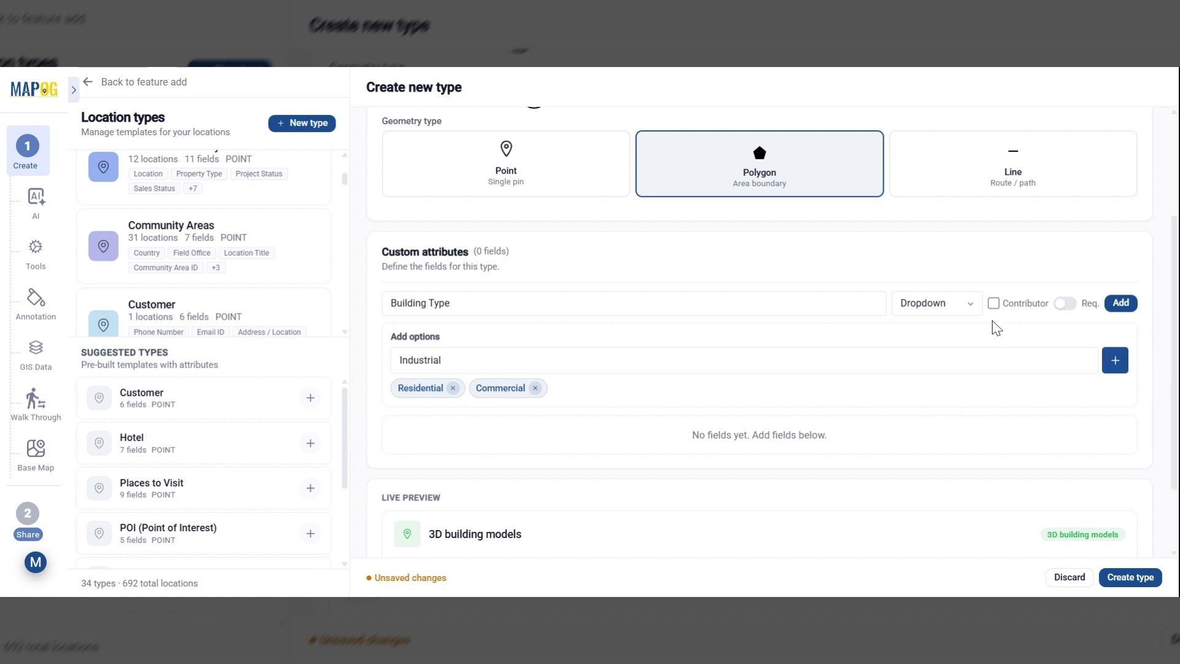
{"action": "left_click", "coordinate": [1113, 368]}
- Make Building Type contributor-enabled and required, and add it to the type together with the remaining building attribute fields
{"action": "left_click", "coordinate": [994, 303]}
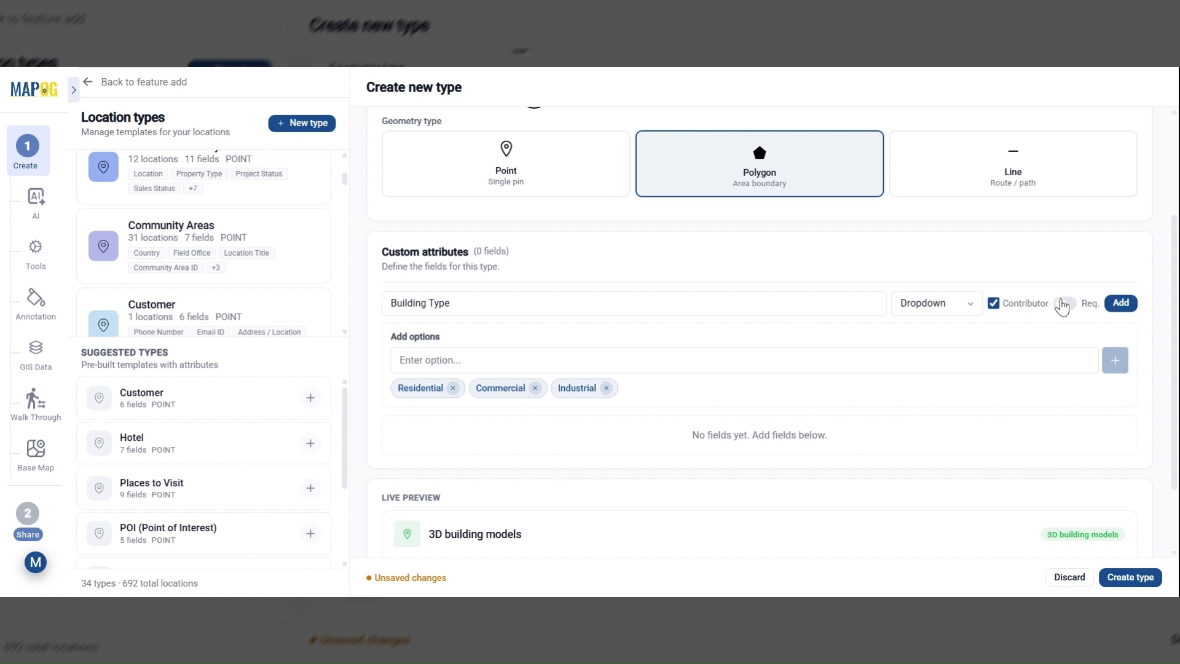
{"action": "left_click", "coordinate": [1064, 303]}
{"action": "left_click", "coordinate": [798, 454]}
{"action": "left_click", "coordinate": [496, 476]}
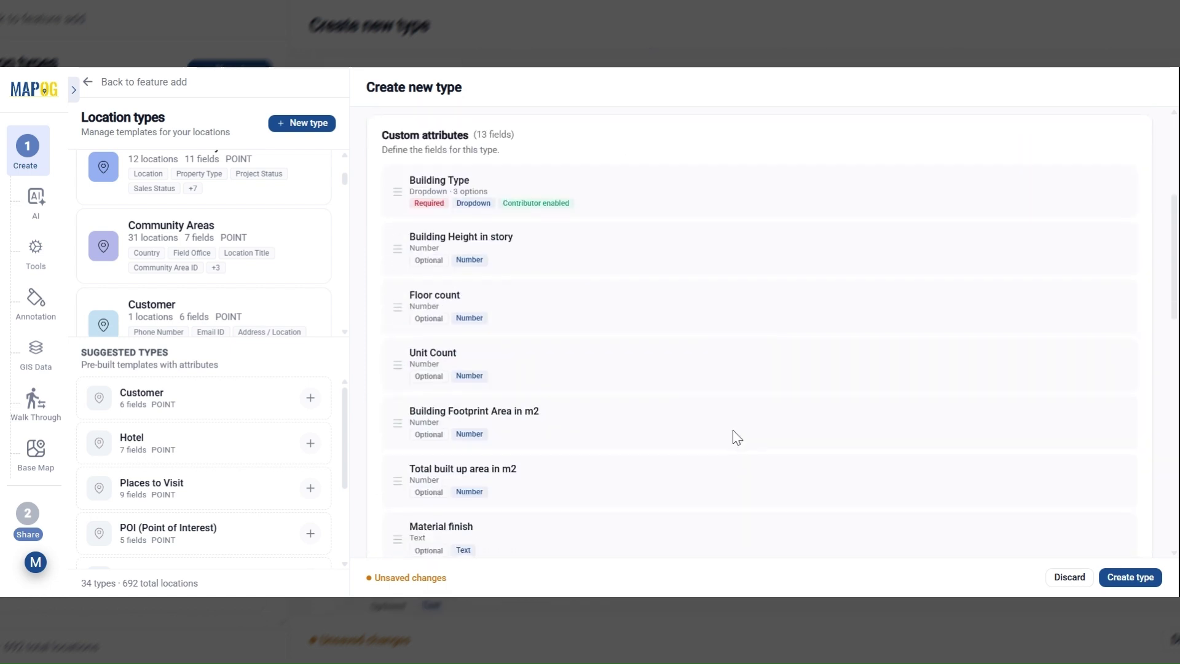
- Check the complete list of custom attributes and create the new polygon location type
{"action": "scroll", "coordinate": [732, 430], "scroll_direction": "down", "scroll_amount": 8}
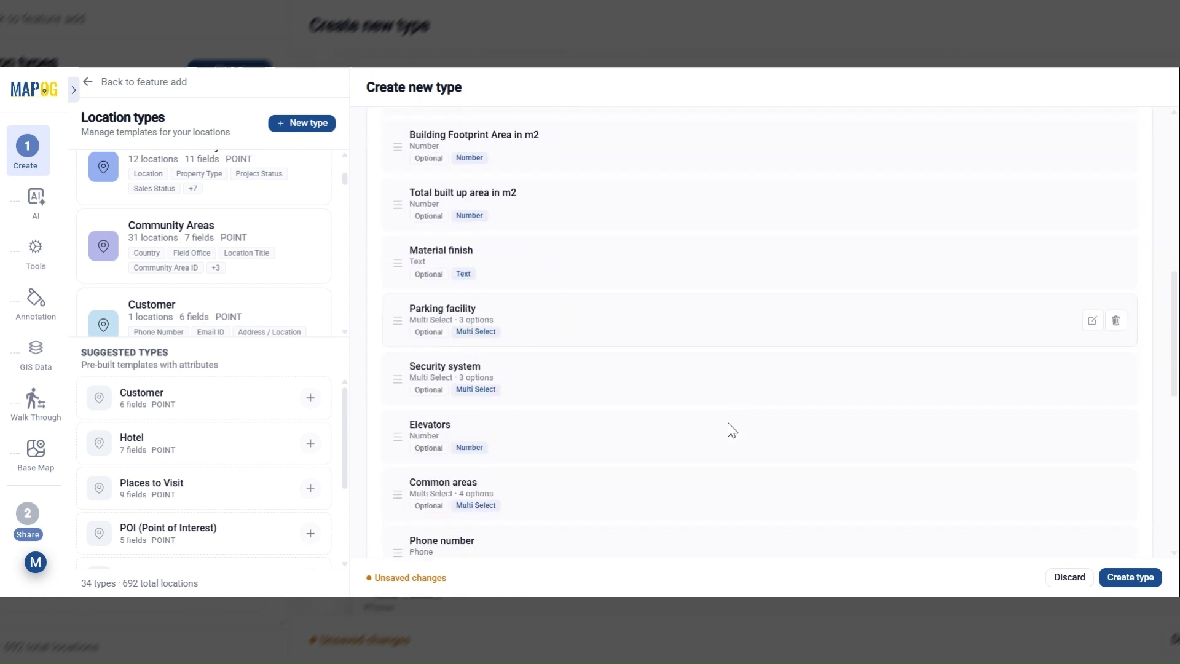
{"action": "scroll", "coordinate": [731, 430], "scroll_direction": "down", "scroll_amount": 5}
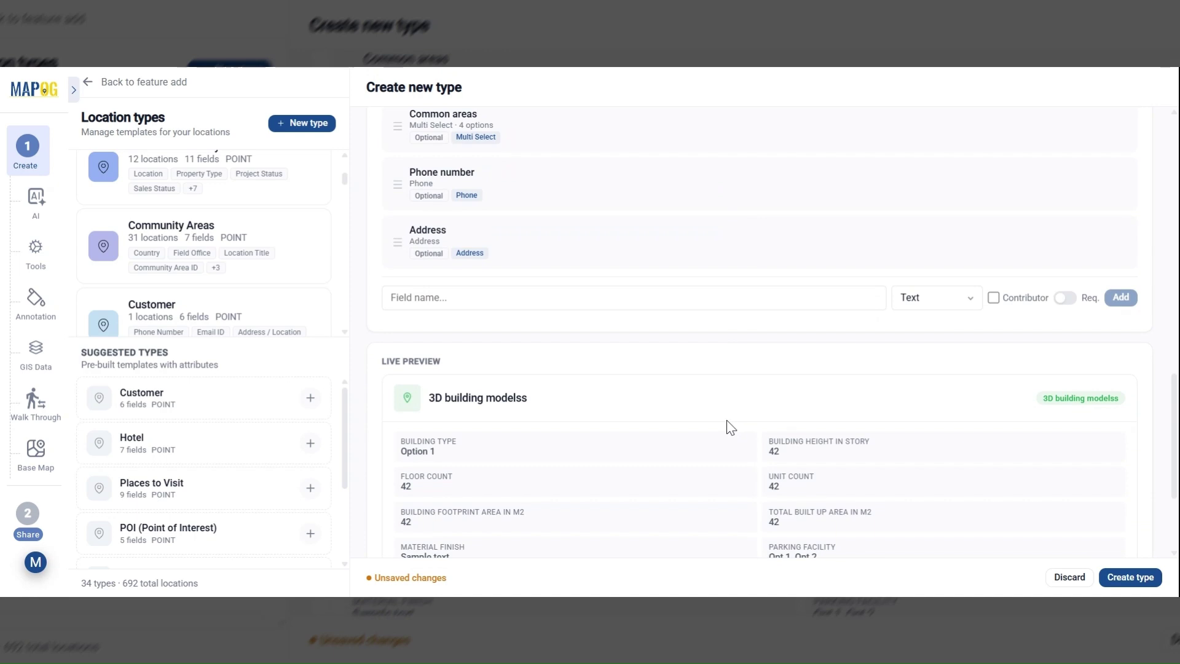
{"action": "left_click", "coordinate": [1130, 579]}
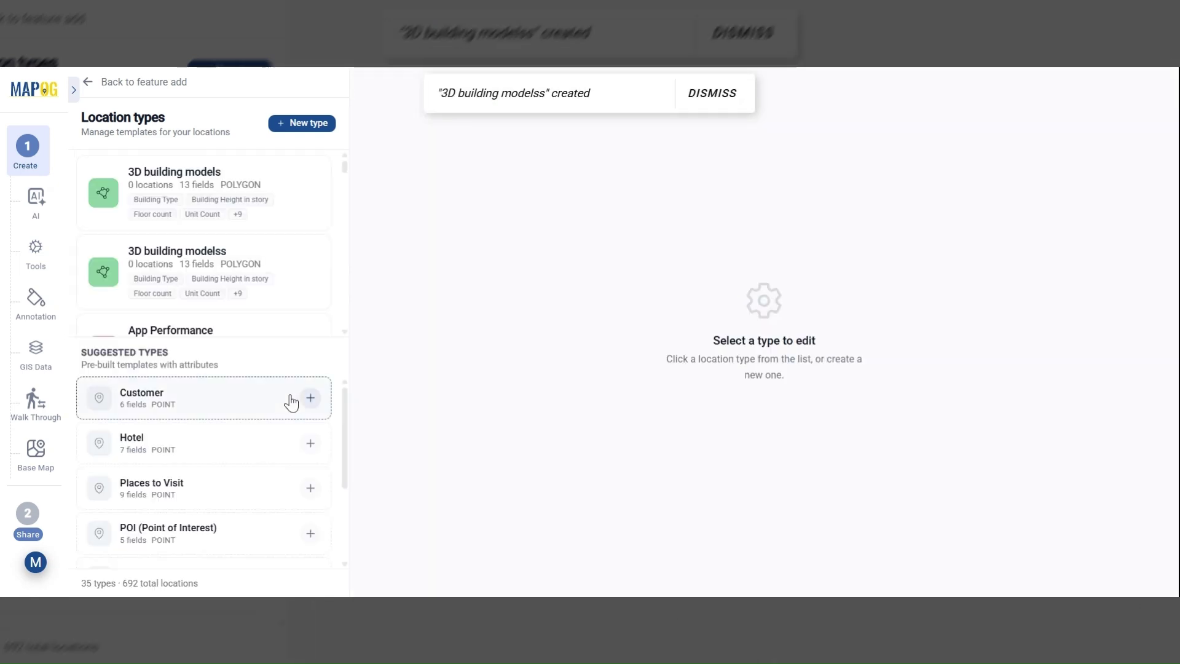
- Return to adding the business location and select 3D building models as its template
{"action": "scroll", "coordinate": [286, 399], "scroll_direction": "down", "scroll_amount": 2}
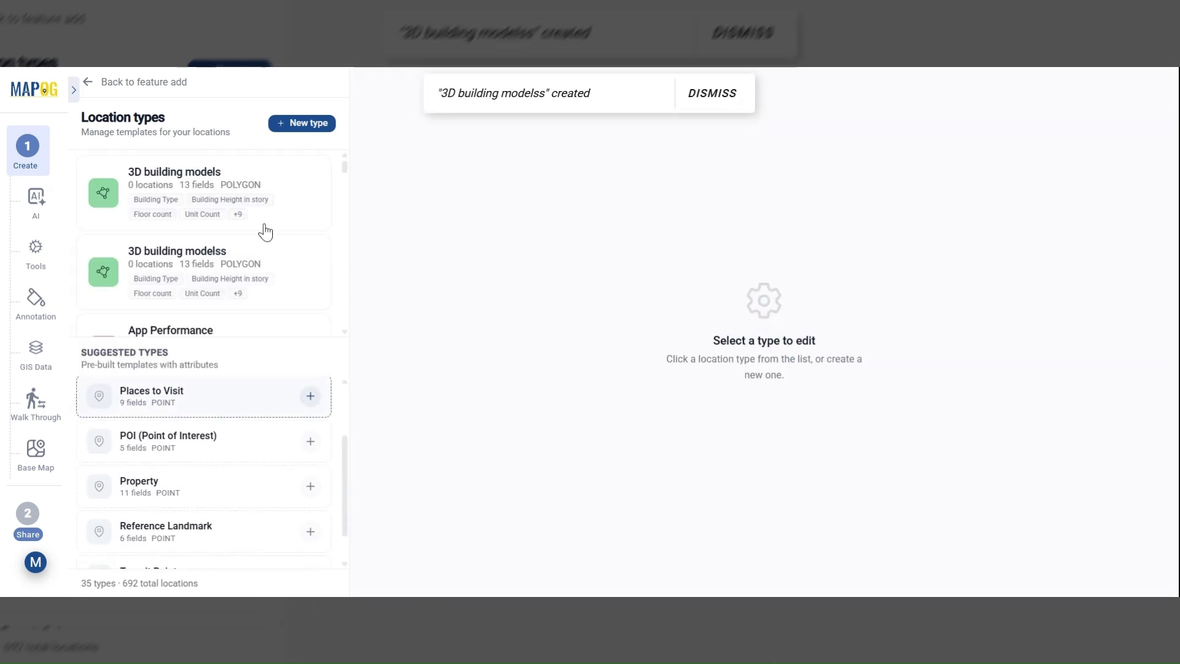
{"action": "left_click", "coordinate": [87, 82]}
{"action": "left_click", "coordinate": [256, 195]}
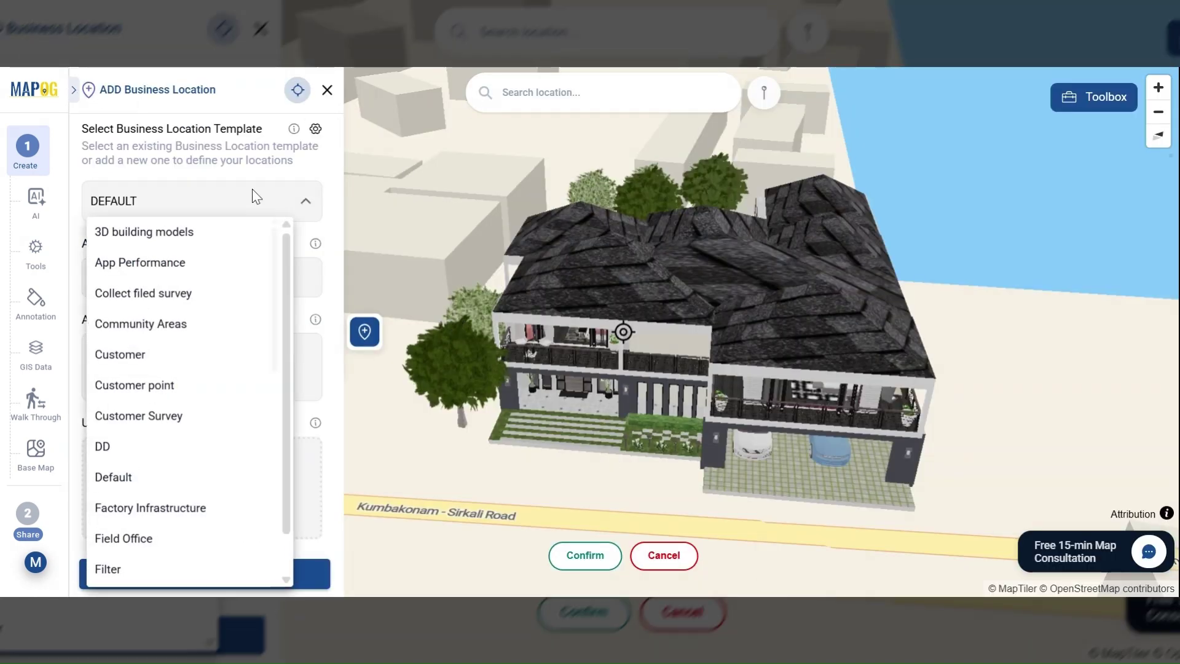
{"action": "left_click", "coordinate": [207, 244]}
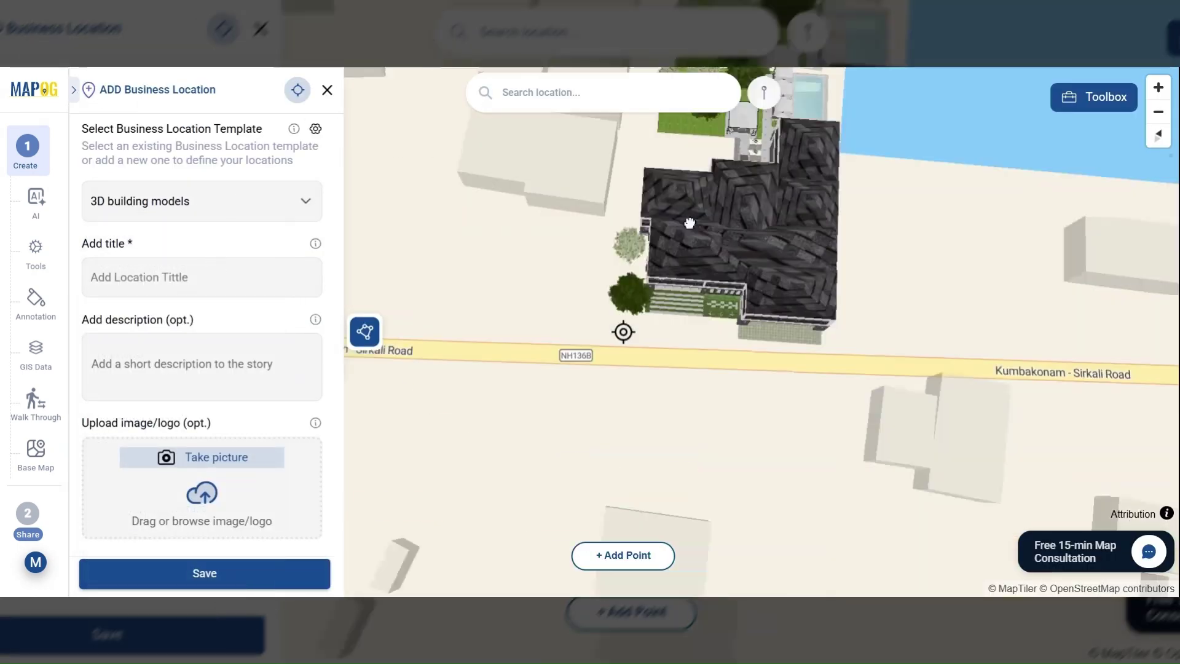
- Draw a four-corner polygon around the house and its garden plot beside the lake and confirm the boundary
{"action": "left_click", "coordinate": [609, 563]}
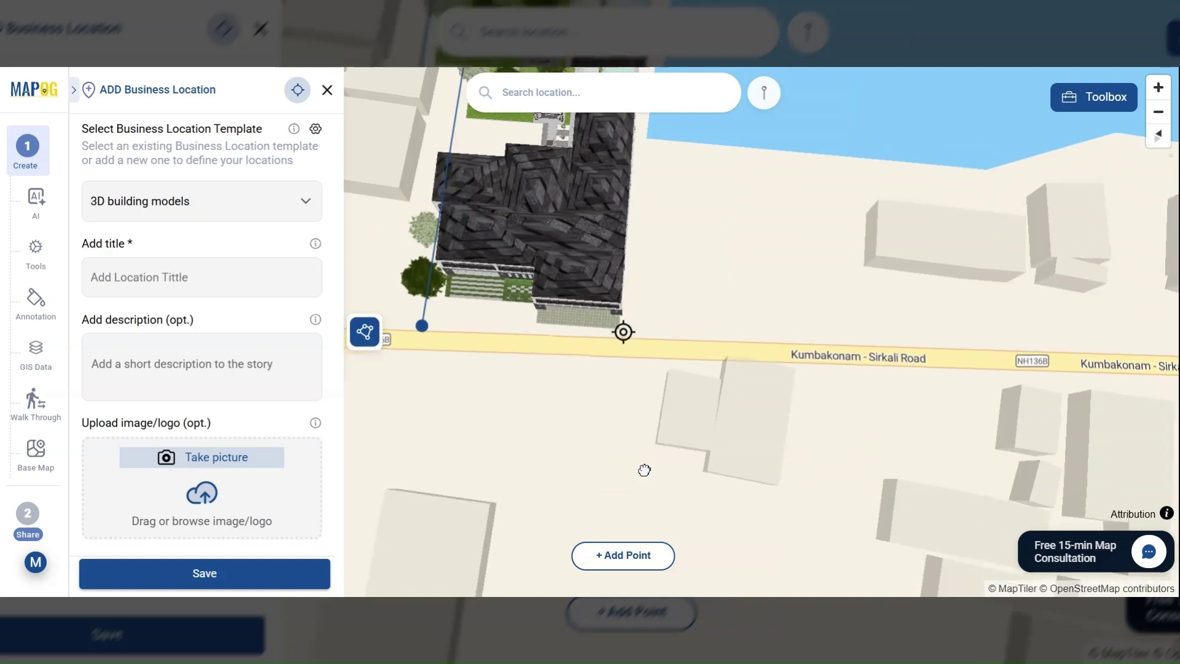
{"action": "left_click", "coordinate": [633, 561]}
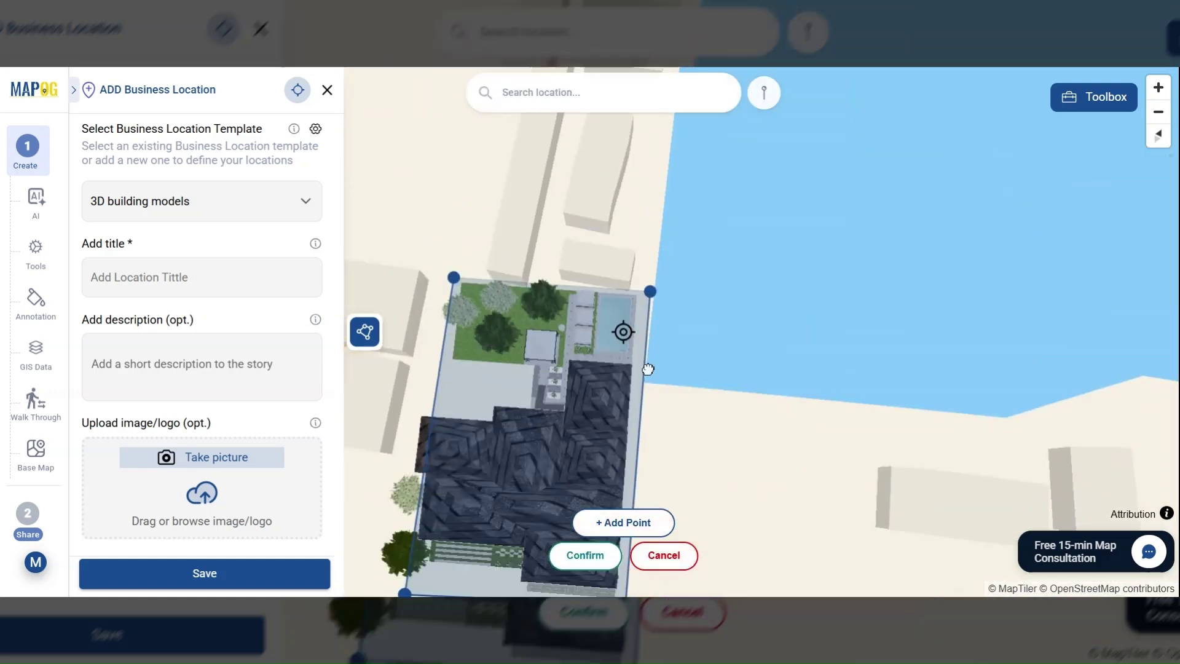
{"action": "left_click", "coordinate": [583, 565]}
{"action": "left_click_drag", "start_coordinate": [514, 425], "coordinate": [591, 357]}
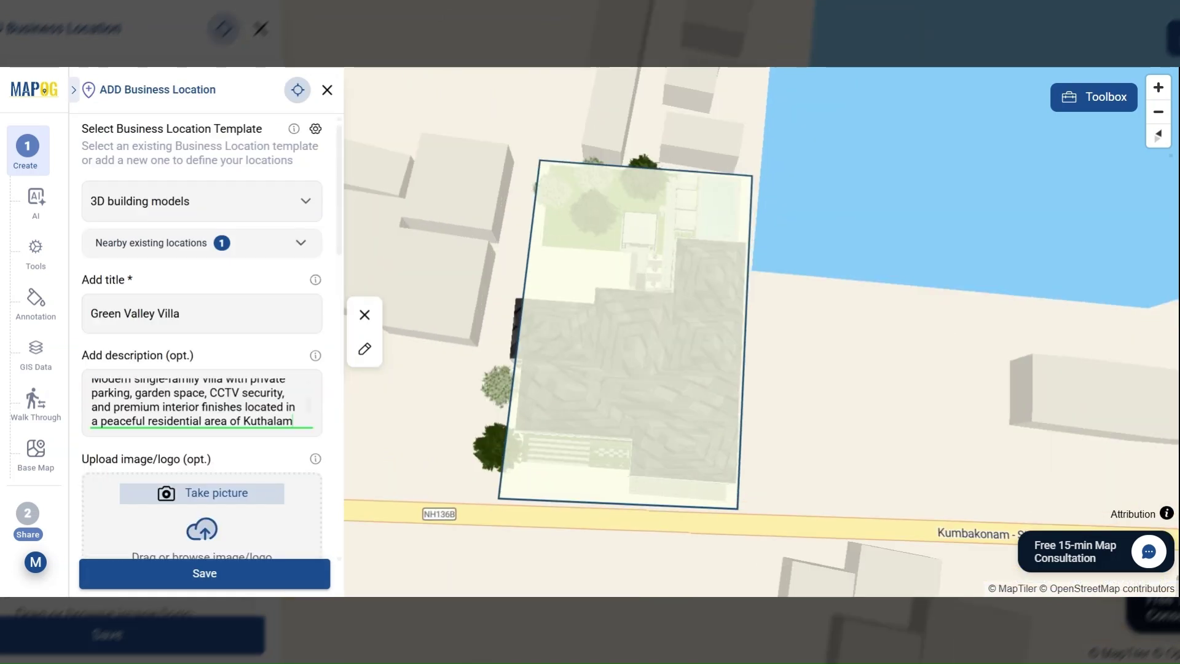
- Title the location Green Valley Villa, add a description of the modern single-family villa in Kuthalam, and upload its images
{"action": "scroll", "coordinate": [202, 307], "scroll_direction": "down", "scroll_amount": 2}
{"action": "scroll", "coordinate": [214, 458], "scroll_direction": "down", "scroll_amount": 2}
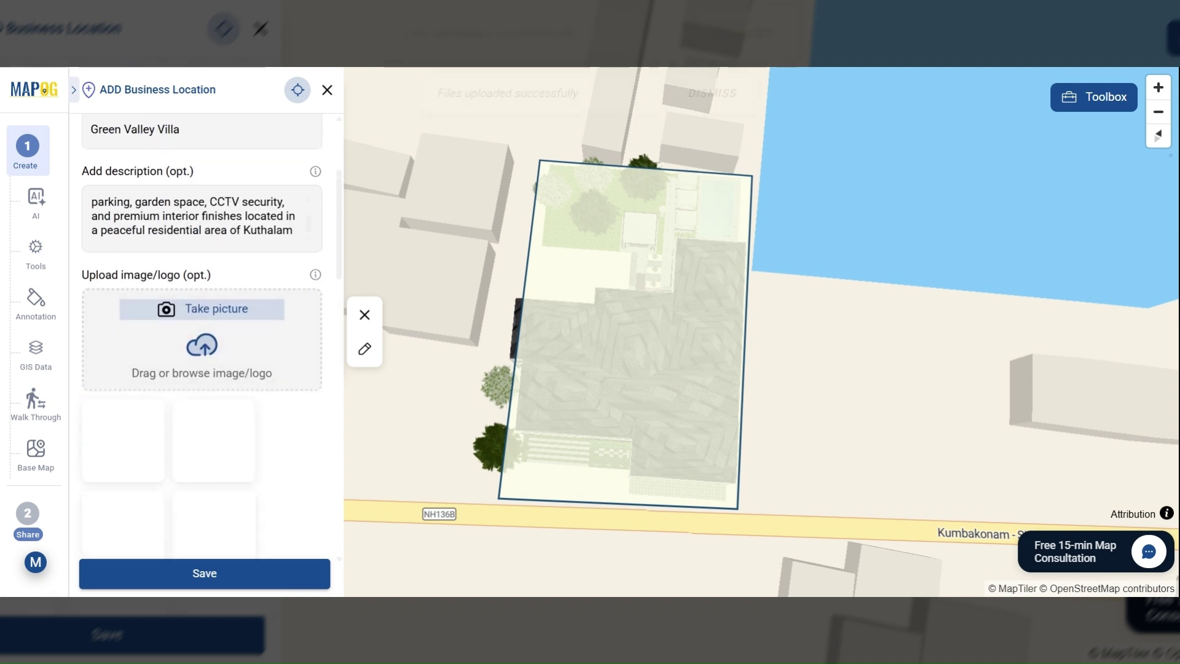
{"action": "scroll", "coordinate": [288, 388], "scroll_direction": "down", "scroll_amount": 3}
- Fill in the attributes, including Residential, height 16, floor count 2, unit count 1, 1 elevator, phone number and address, and save the location
{"action": "scroll", "coordinate": [293, 389], "scroll_direction": "down", "scroll_amount": 8}
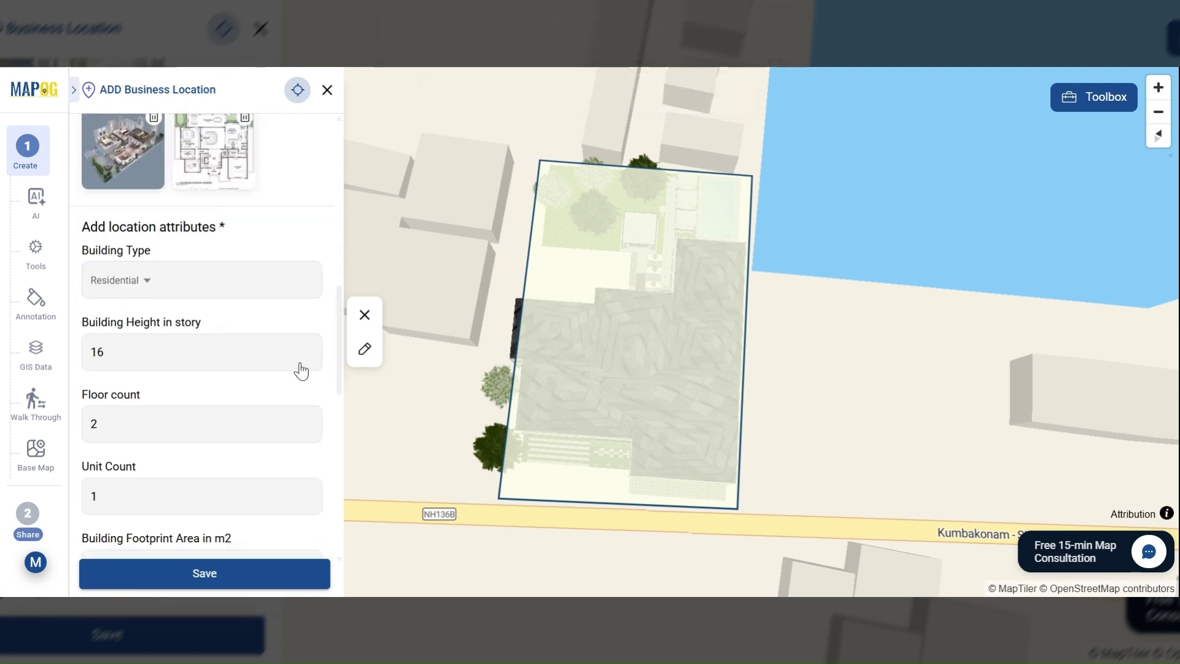
{"action": "scroll", "coordinate": [301, 371], "scroll_direction": "down", "scroll_amount": 8}
{"action": "scroll", "coordinate": [301, 375], "scroll_direction": "down", "scroll_amount": 3}
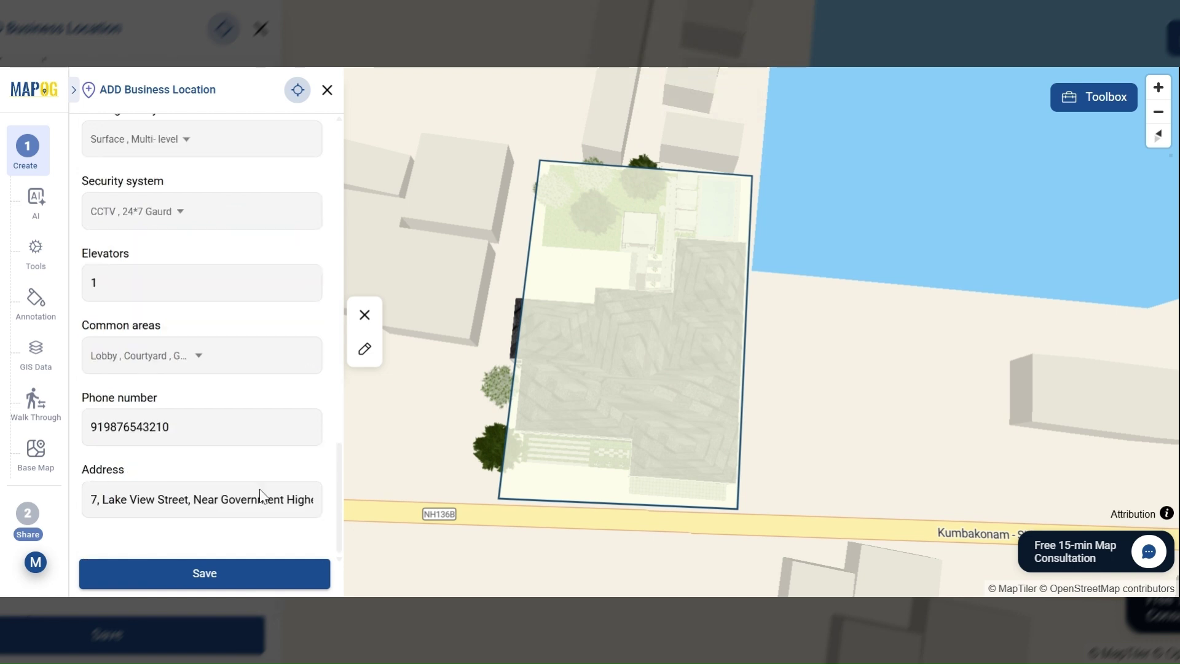
{"action": "left_click", "coordinate": [214, 568]}
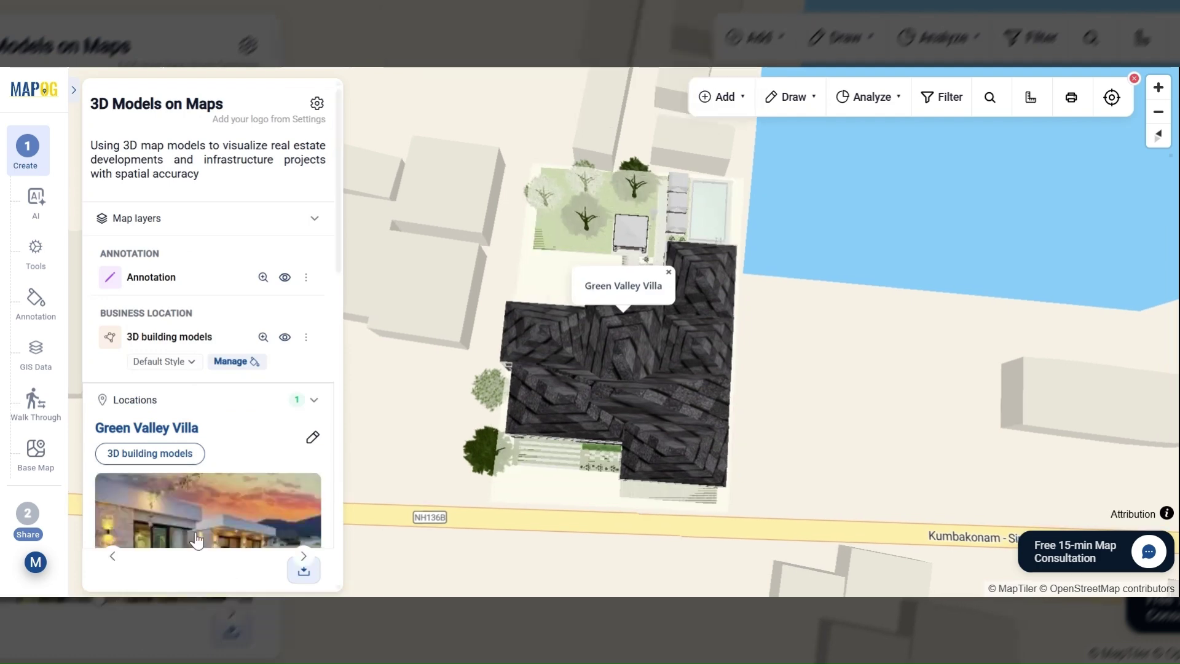
- Review the saved Green Valley Villa details and start adding nearby points for this location
{"action": "scroll", "coordinate": [203, 522], "scroll_direction": "down", "scroll_amount": 5}
{"action": "scroll", "coordinate": [212, 502], "scroll_direction": "down", "scroll_amount": 3}
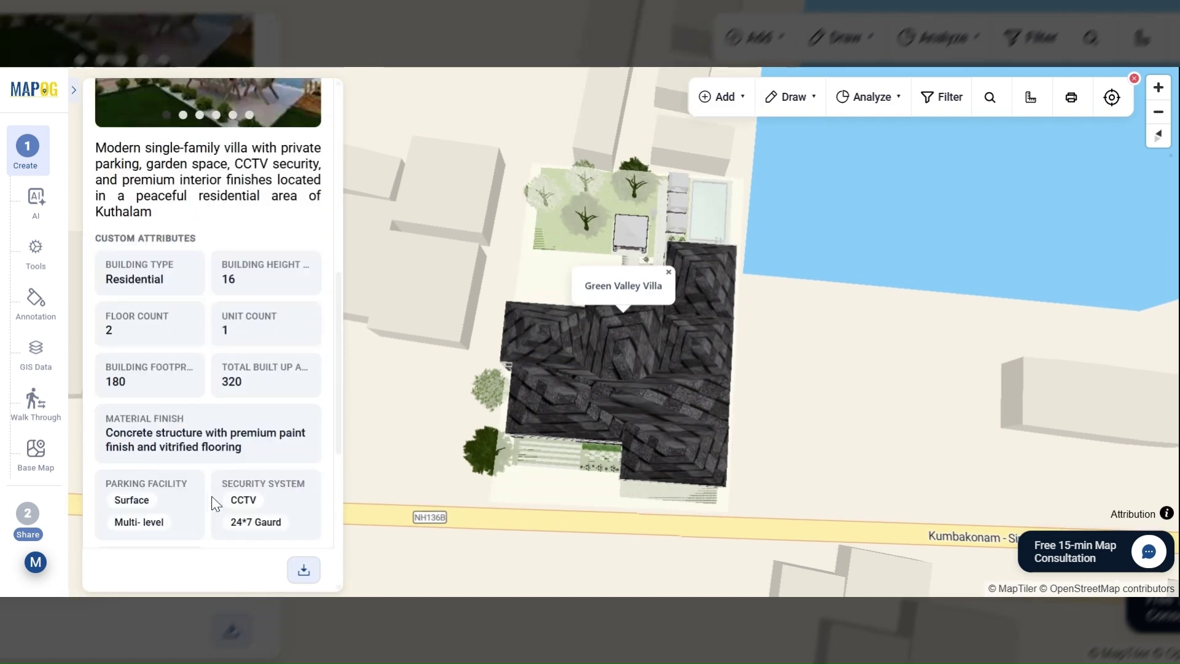
{"action": "scroll", "coordinate": [213, 501], "scroll_direction": "down", "scroll_amount": 5}
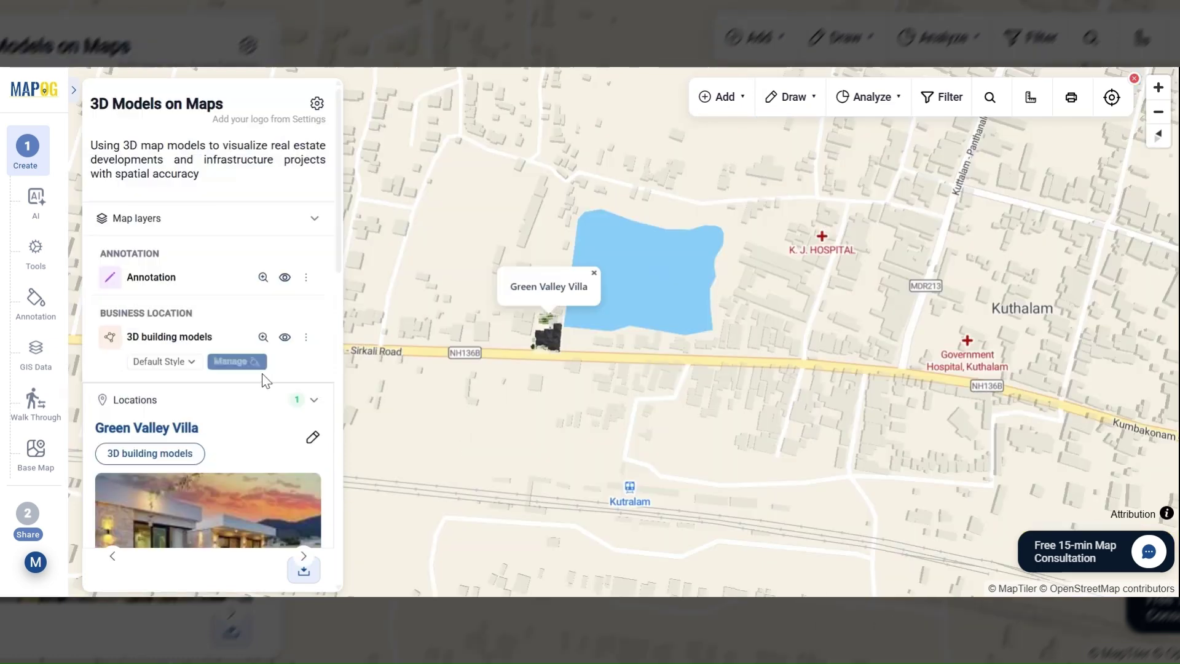
{"action": "scroll", "coordinate": [263, 377], "scroll_direction": "down", "scroll_amount": 4}
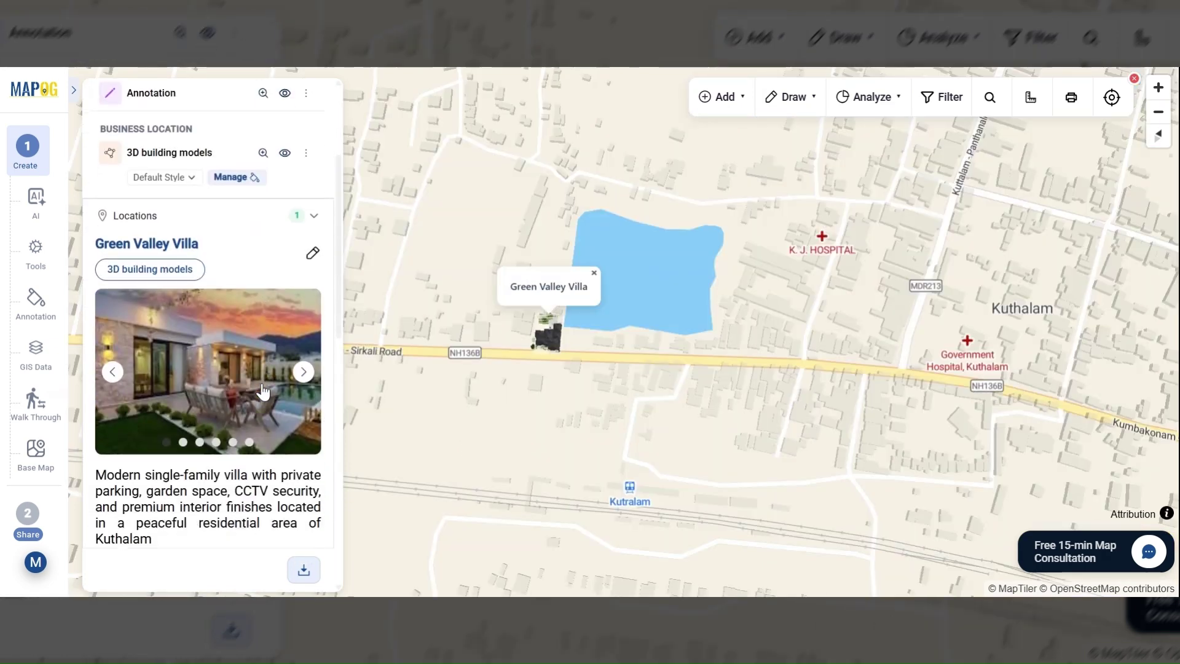
{"action": "left_click", "coordinate": [313, 255]}
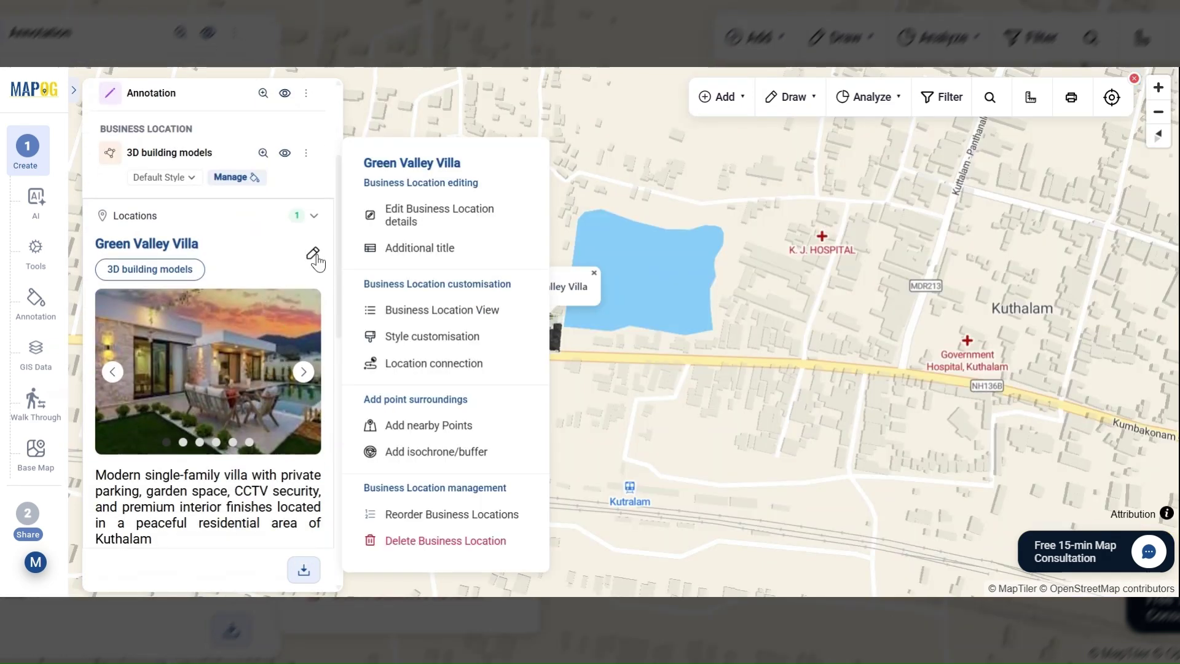
{"action": "left_click", "coordinate": [428, 432]}
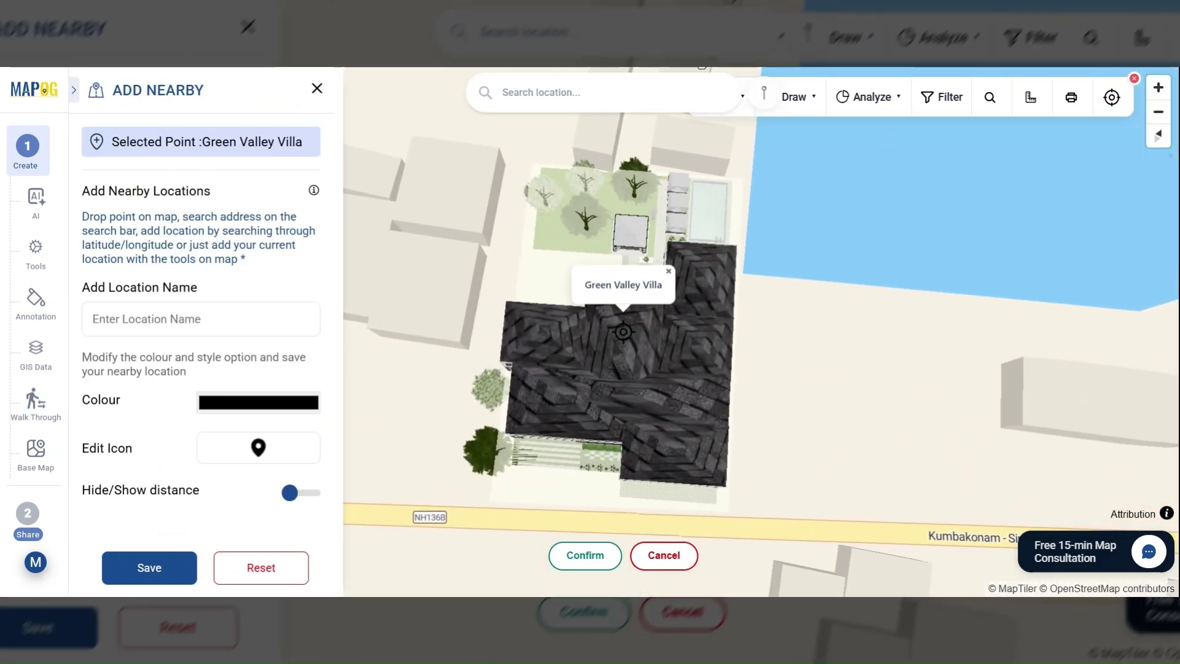
- Place the nearby point on the Kutralam station symbol south of the villa and confirm its position
{"action": "scroll", "coordinate": [795, 413], "scroll_direction": "down", "scroll_amount": 5}
{"action": "left_click_drag", "start_coordinate": [795, 414], "coordinate": [737, 203]}
{"action": "left_click_drag", "start_coordinate": [641, 437], "coordinate": [668, 379]}
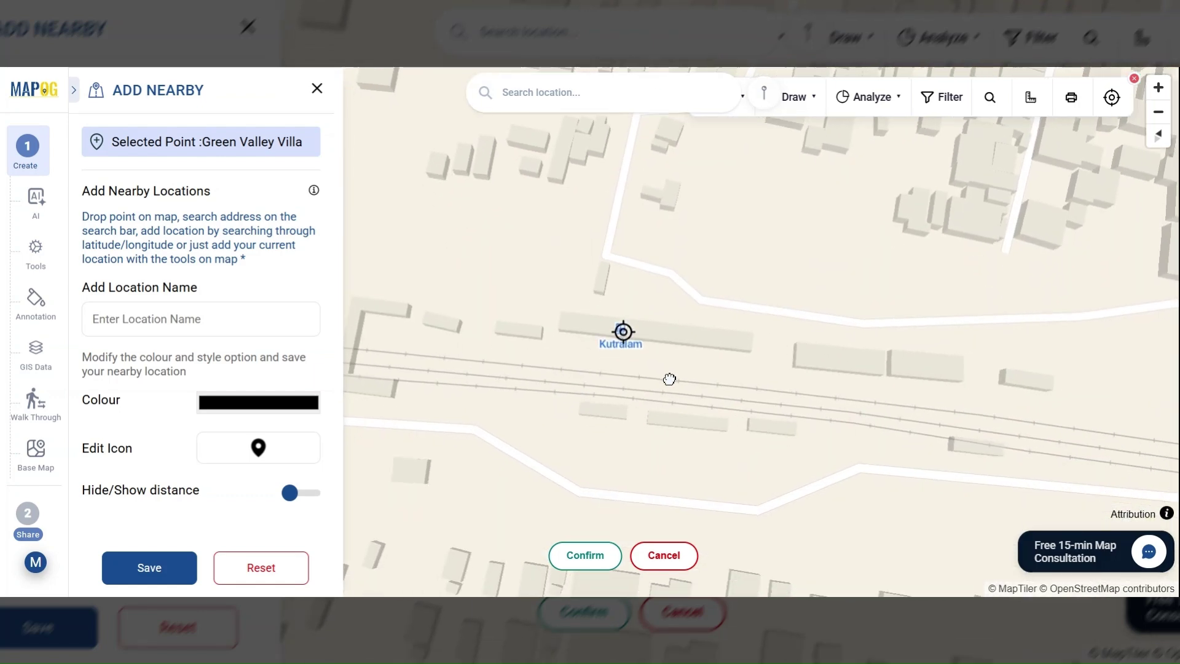
{"action": "left_click", "coordinate": [584, 555]}
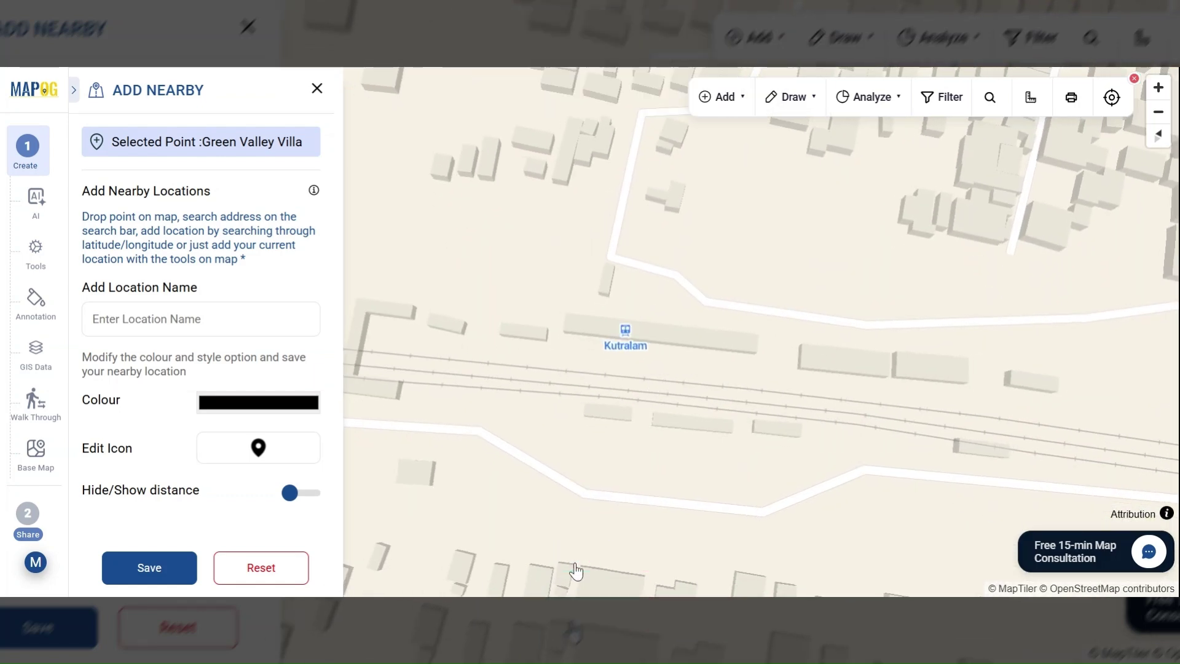
- Name the nearby point Kutralam Railway station and give it a red colour and a train icon
{"action": "left_click", "coordinate": [202, 319]}
{"action": "type", "text": "Kutralam Railway station"}
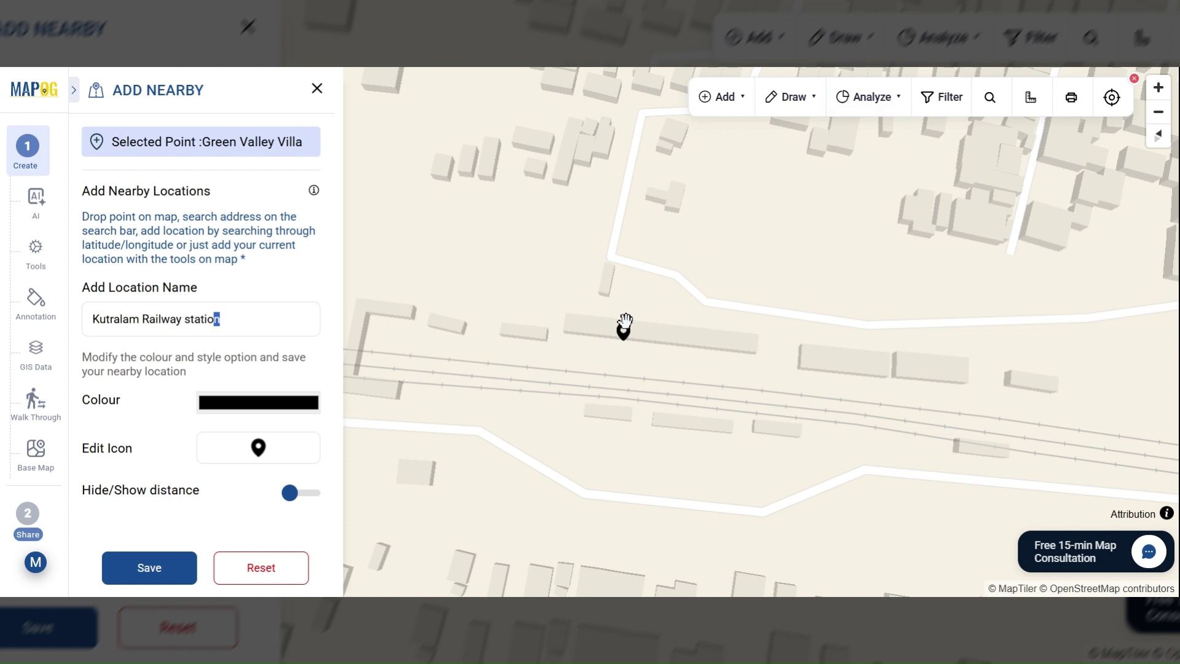
{"action": "left_click", "coordinate": [296, 400]}
{"action": "left_click", "coordinate": [261, 449]}
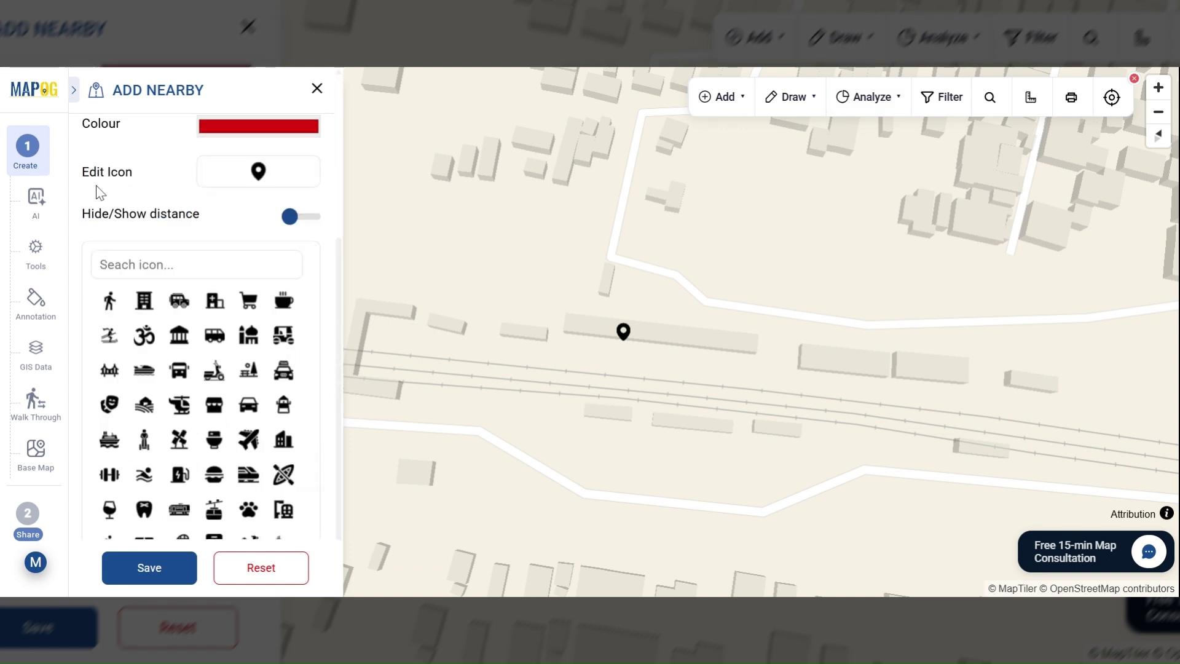
{"action": "left_click", "coordinate": [249, 474]}
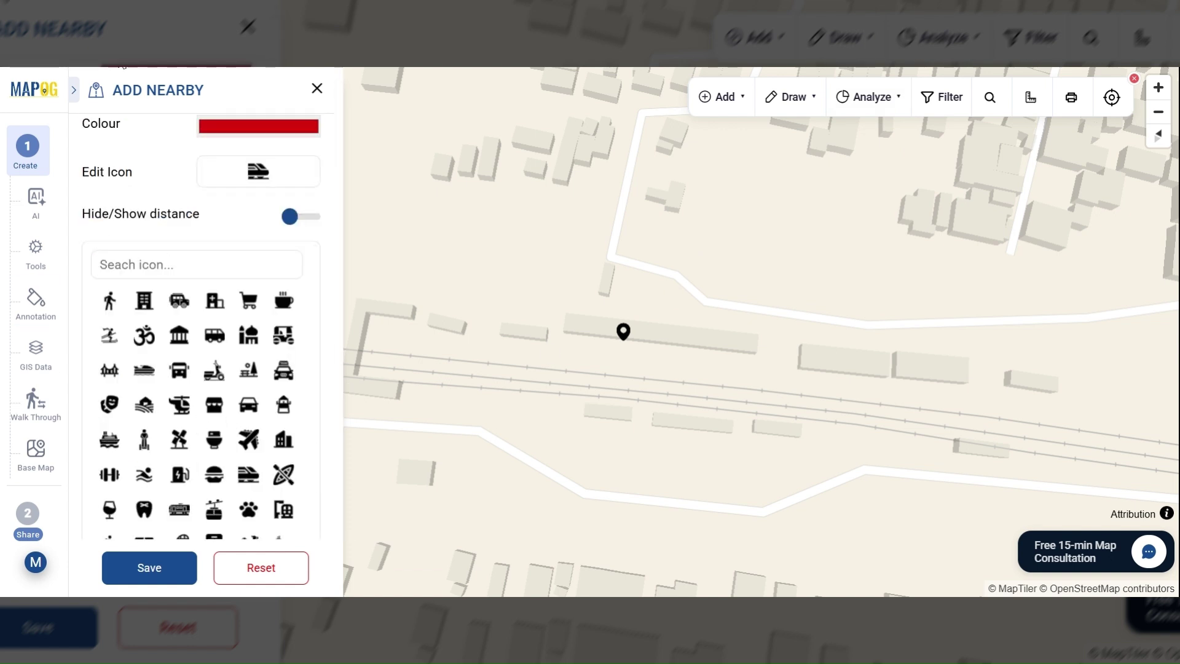
- Turn on the distance display for the nearby point and measure the straight line from the villa to the station marker
{"action": "left_click", "coordinate": [315, 216]}
{"action": "left_click", "coordinate": [1031, 97]}
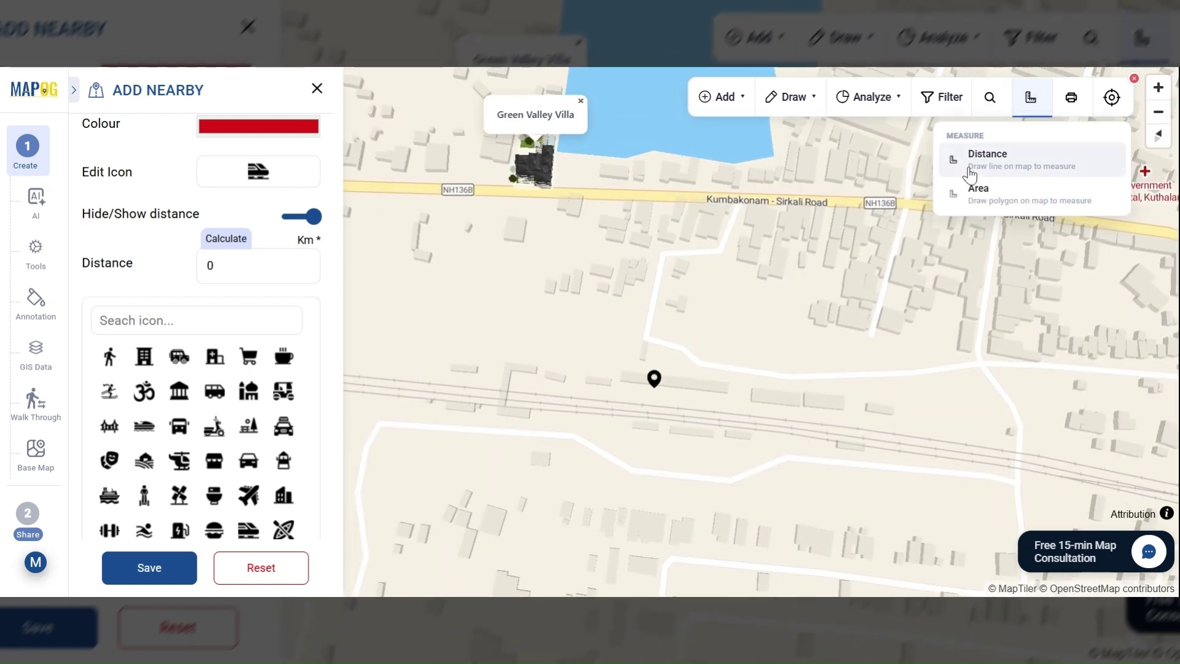
{"action": "left_click", "coordinate": [966, 163]}
{"action": "left_click", "coordinate": [534, 179]}
{"action": "left_click", "coordinate": [654, 379]}
{"action": "left_click", "coordinate": [653, 379]}
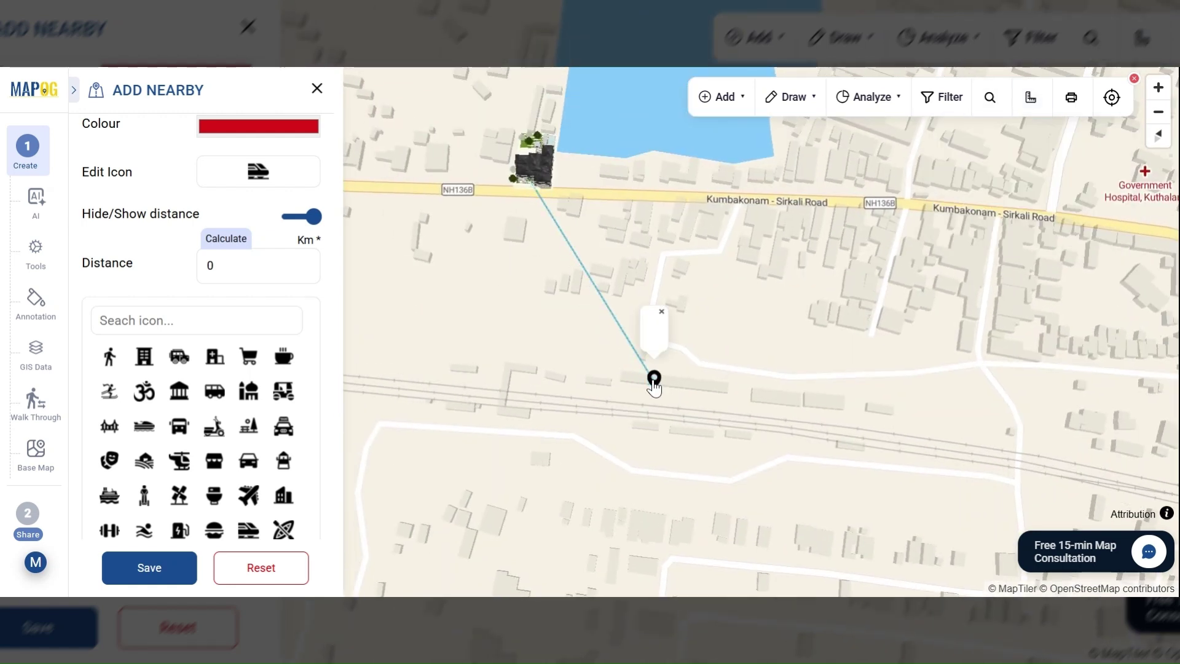
- Set the railway station's distance from the villa to 1.52 km and save the nearby point
{"action": "left_click", "coordinate": [258, 266]}
{"action": "type", "text": "15"}
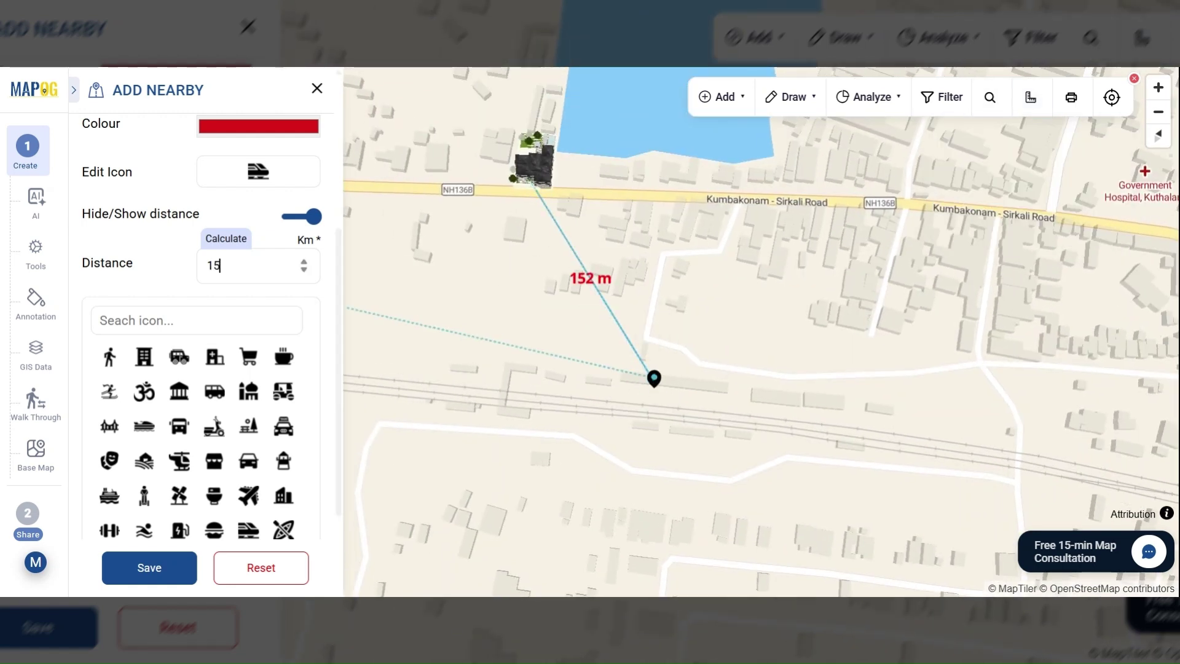
{"action": "key", "text": "BackSpace"}
{"action": "type", "text": ".52"}
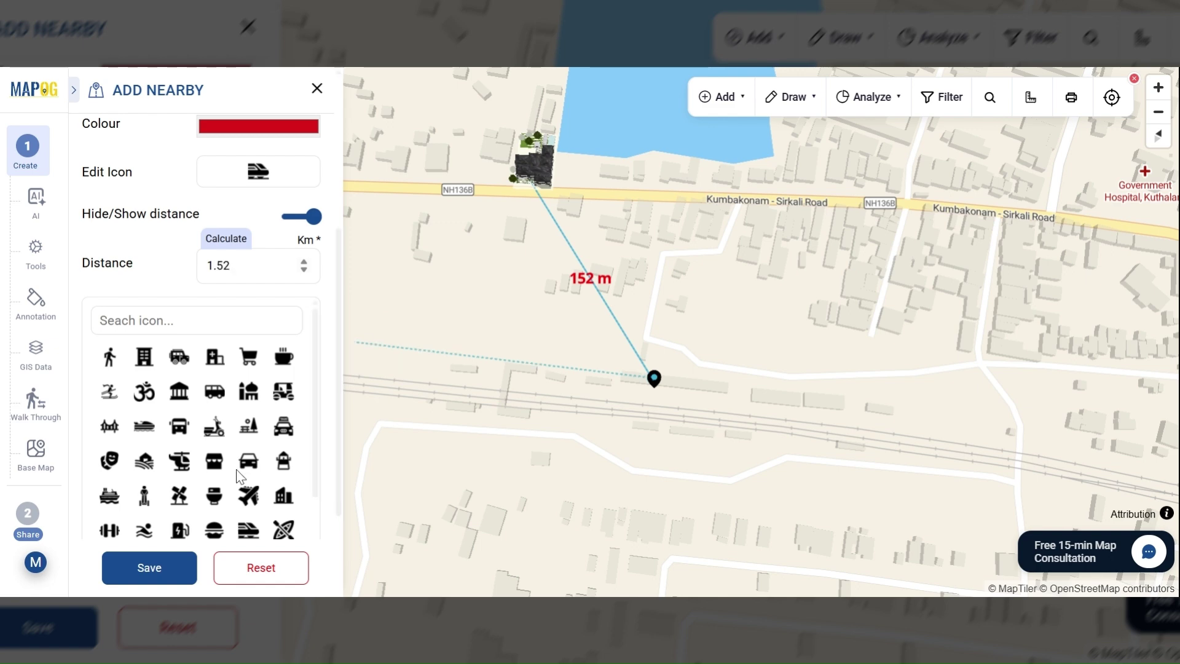
{"action": "left_click", "coordinate": [150, 566]}
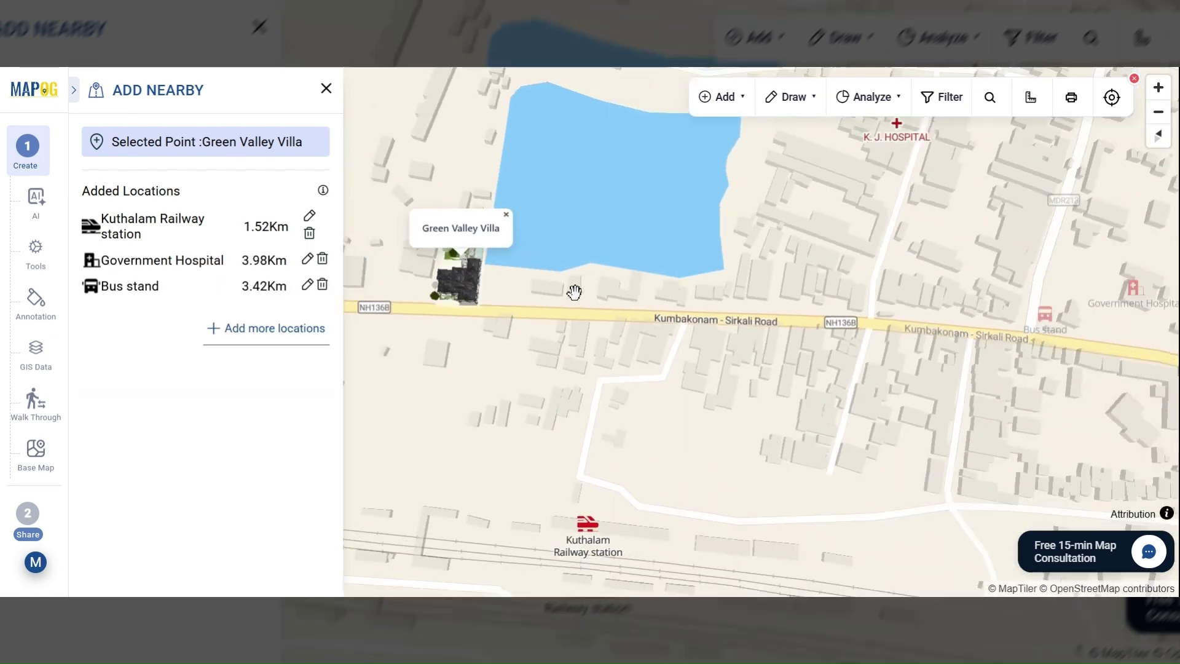
- Examine the added nearby points on the map and review the villa's custom attributes and nearby amenities
{"action": "scroll", "coordinate": [590, 299], "scroll_direction": "down", "scroll_amount": 2}
{"action": "scroll", "coordinate": [977, 289], "scroll_direction": "up", "scroll_amount": 4}
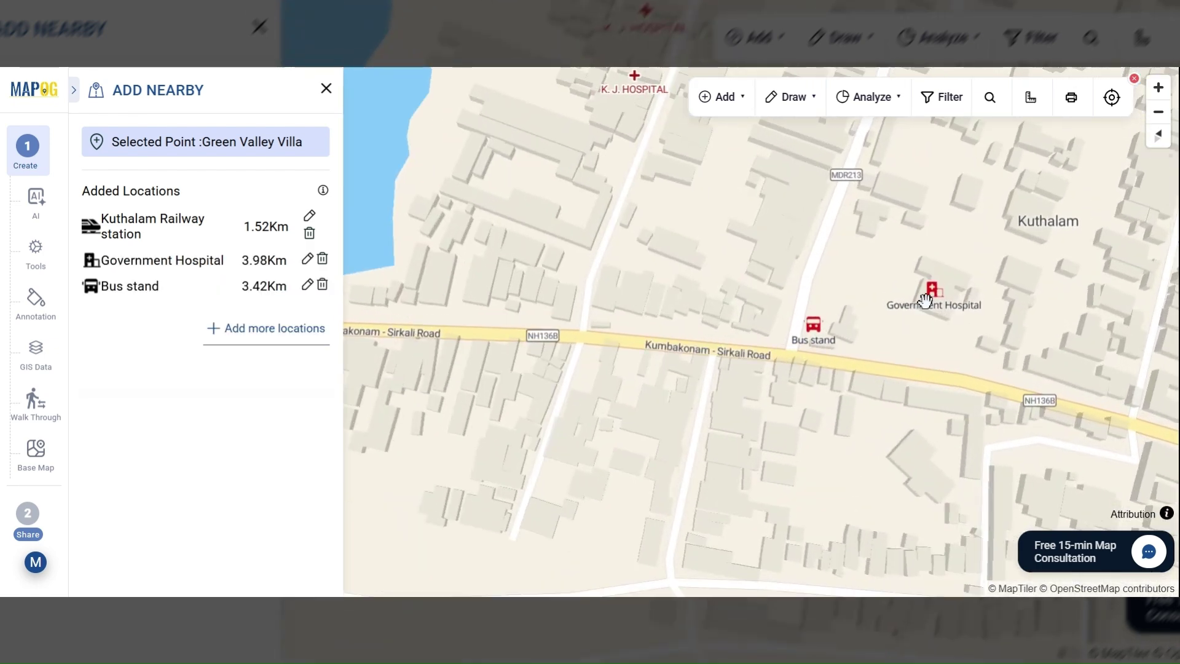
{"action": "left_click", "coordinate": [325, 90]}
{"action": "scroll", "coordinate": [280, 396], "scroll_direction": "down", "scroll_amount": 10}
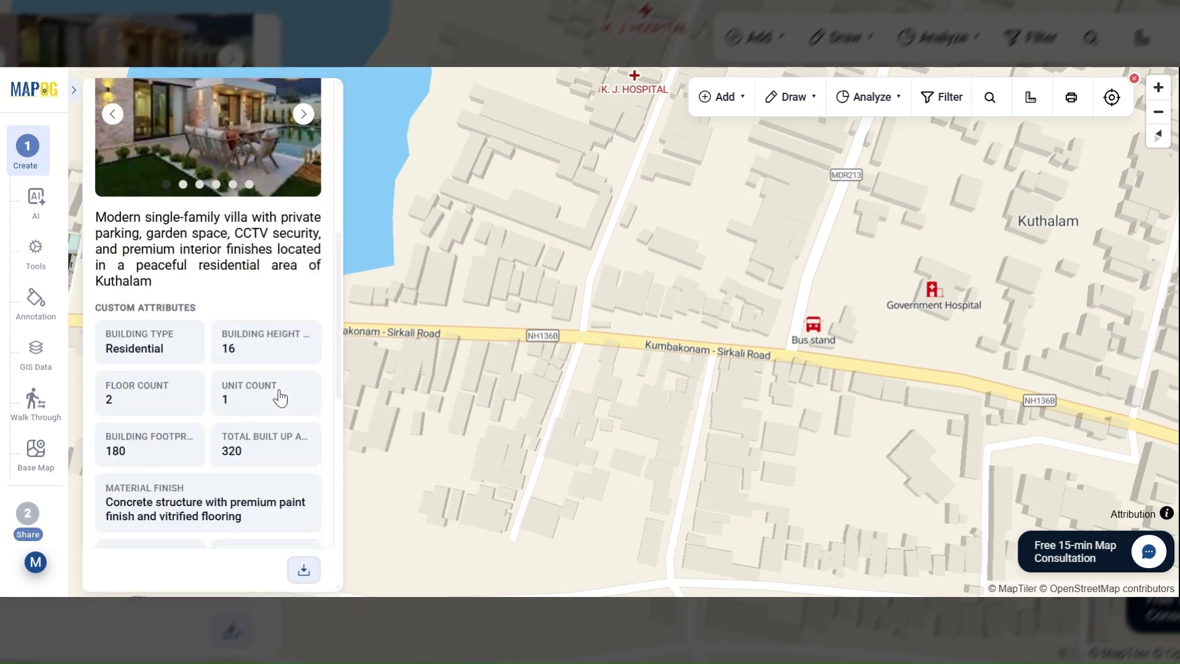
{"action": "scroll", "coordinate": [252, 425], "scroll_direction": "down", "scroll_amount": 3}
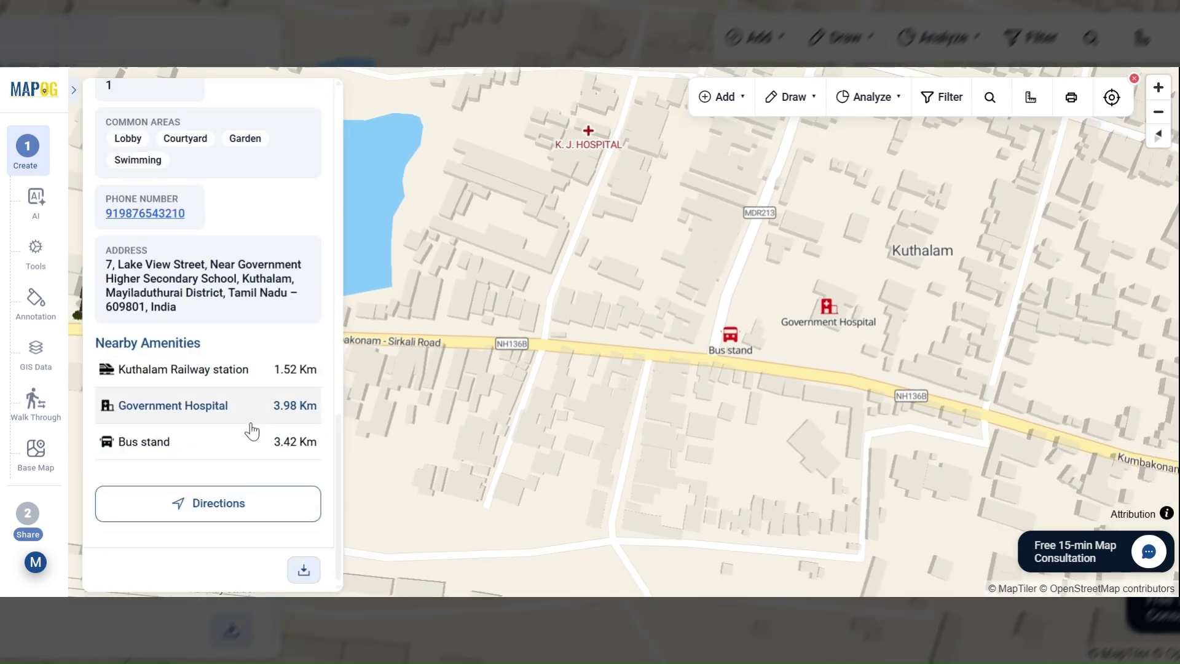
- Save the map overview with the title 3D Models on Maps, a description and a house image, and add Website and phone action buttons
{"action": "left_click", "coordinate": [266, 502]}
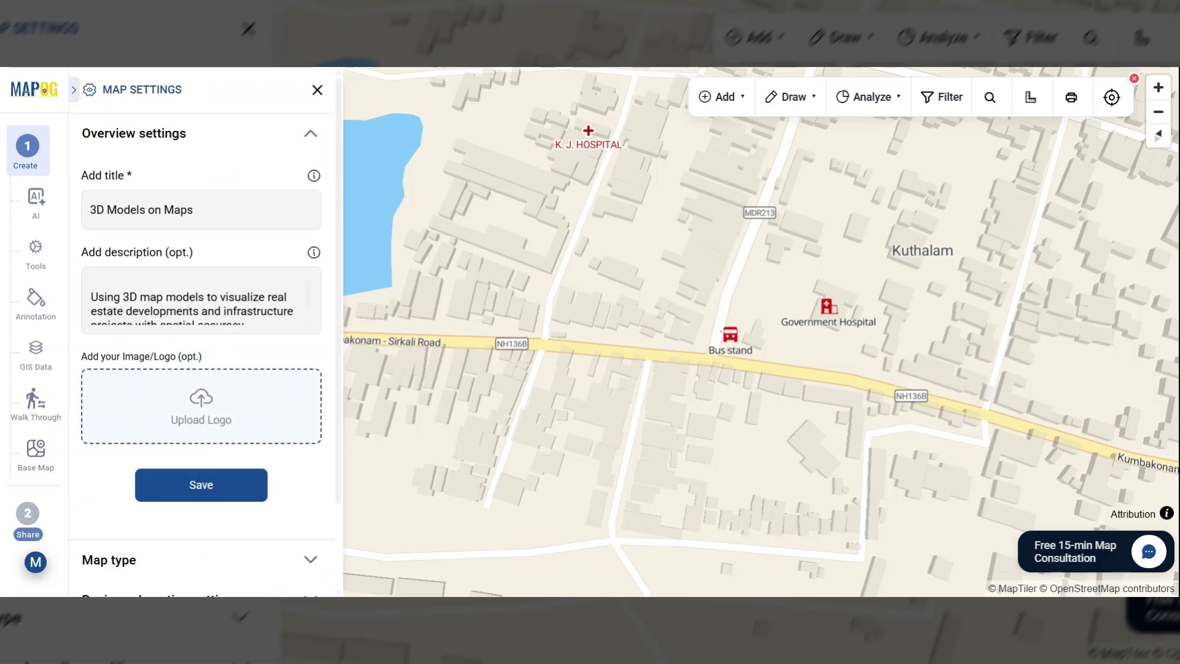
{"action": "left_click", "coordinate": [249, 489]}
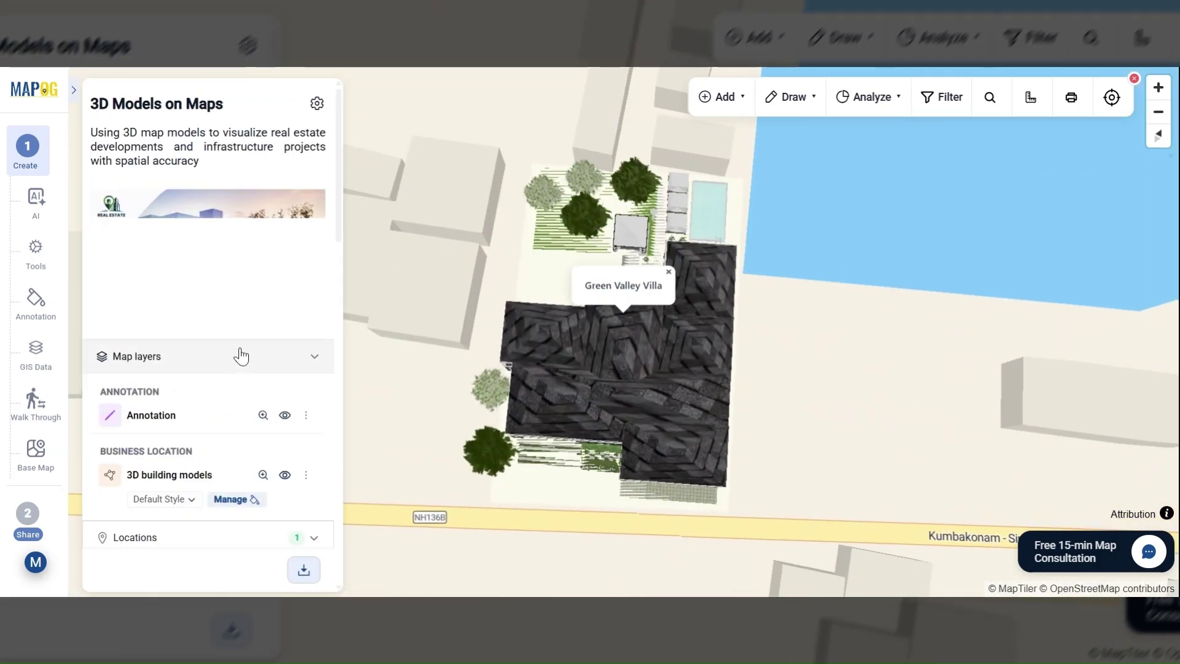
{"action": "scroll", "coordinate": [490, 287], "scroll_direction": "down", "scroll_amount": 5}
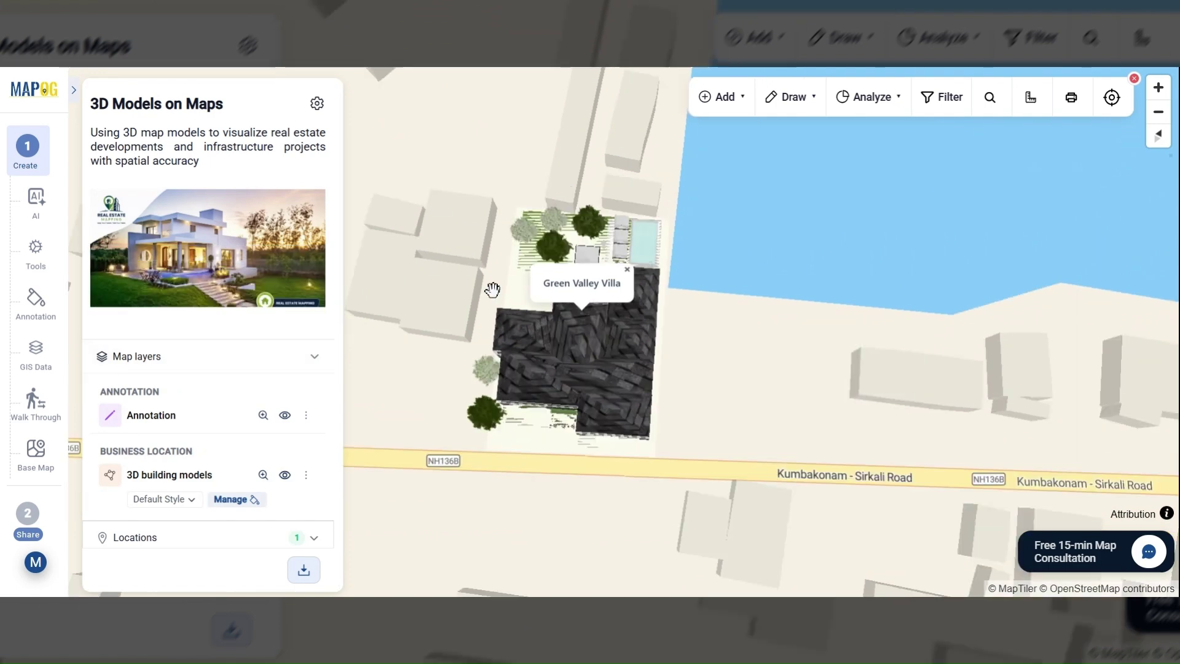
{"action": "left_click", "coordinate": [316, 103]}
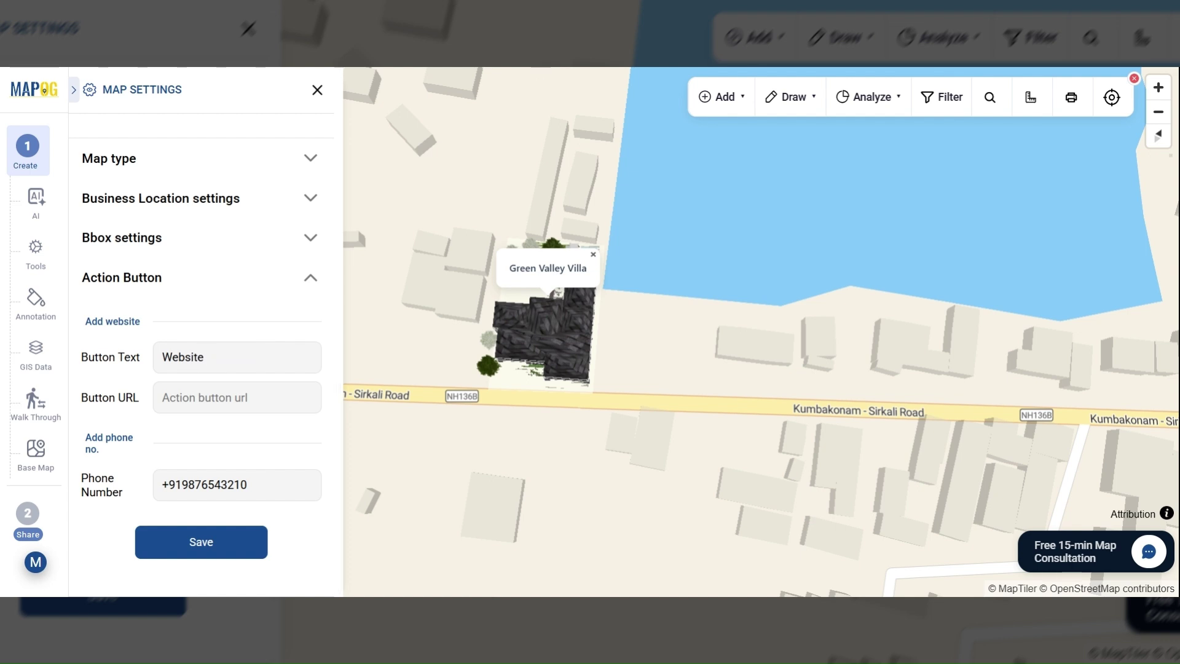
{"action": "left_click", "coordinate": [243, 541]}
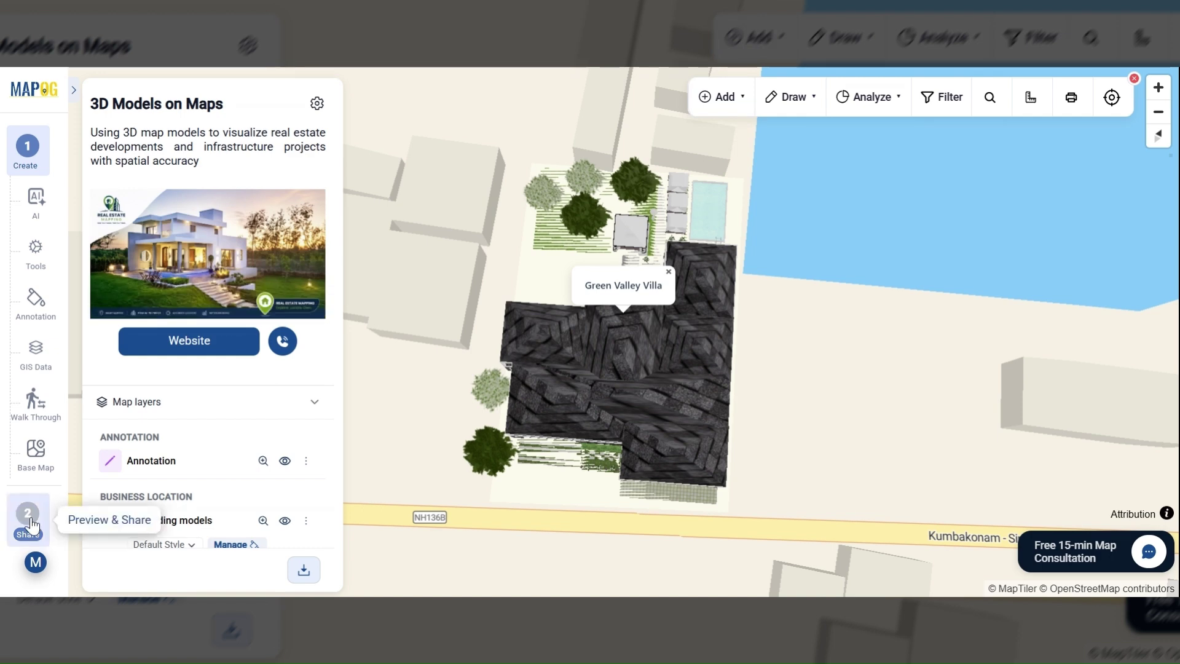
- Open the map's preview and sharing settings and change the map type to Public
{"action": "left_click", "coordinate": [29, 519]}
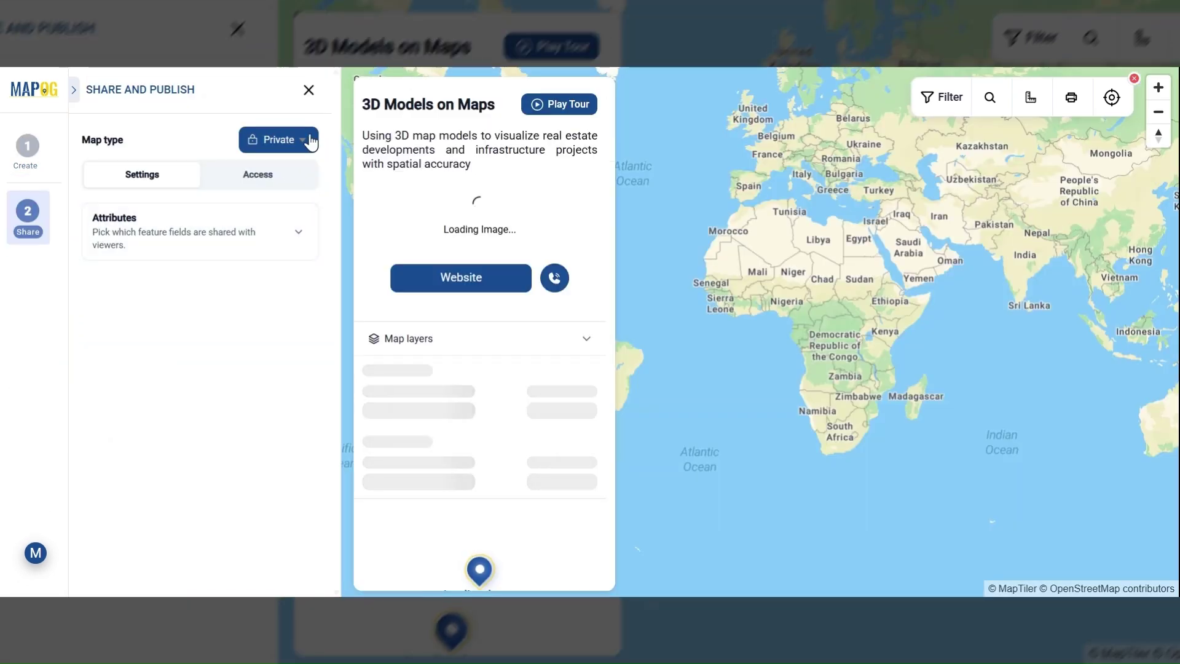
{"action": "left_click", "coordinate": [301, 139]}
{"action": "left_click", "coordinate": [283, 163]}
- Examine the map access options for adding users and the invitation form for new members
{"action": "left_click", "coordinate": [257, 222]}
{"action": "left_click", "coordinate": [220, 314]}
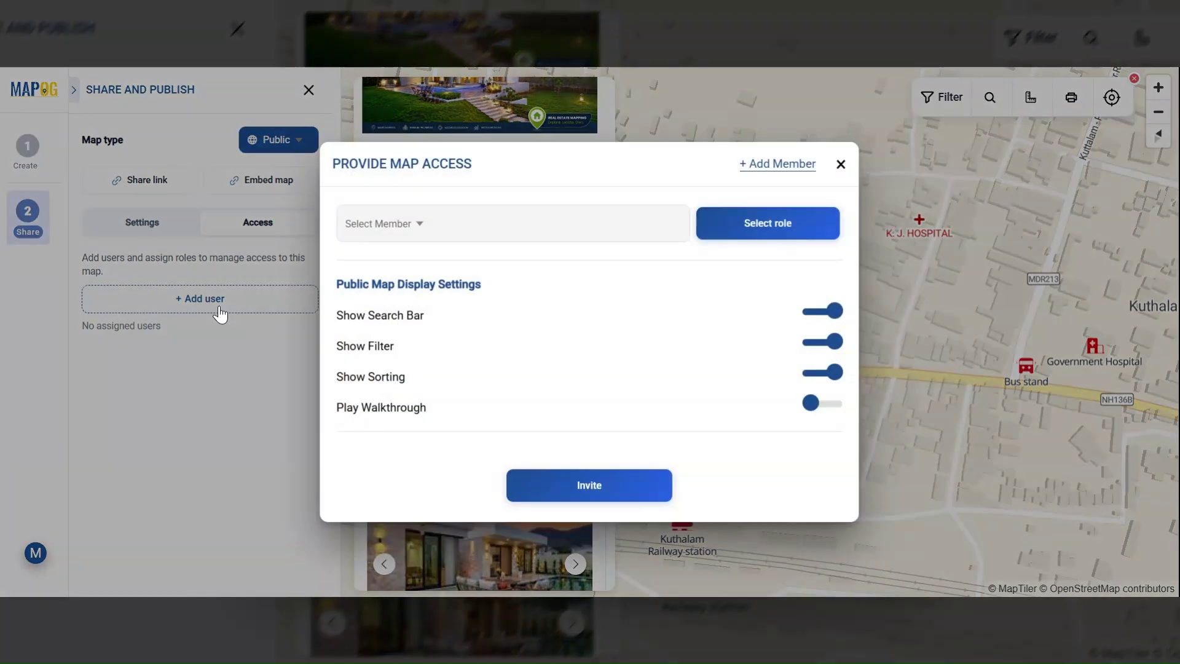
{"action": "left_click", "coordinate": [779, 165]}
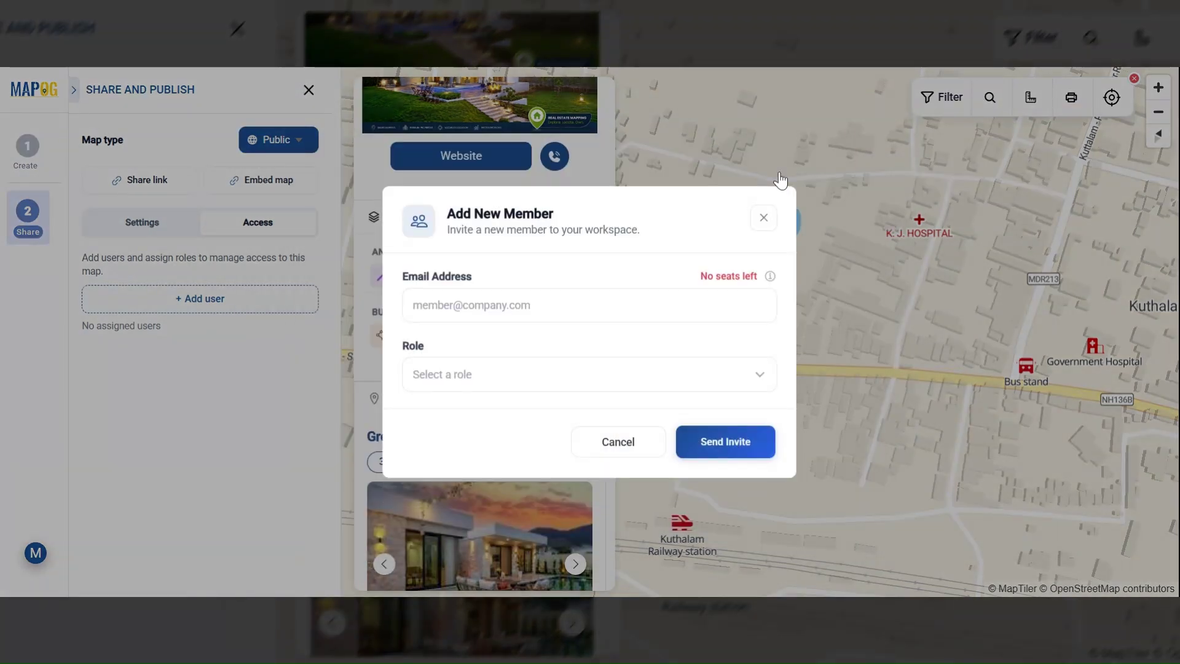
{"action": "left_click", "coordinate": [764, 218]}
{"action": "left_click", "coordinate": [839, 166]}
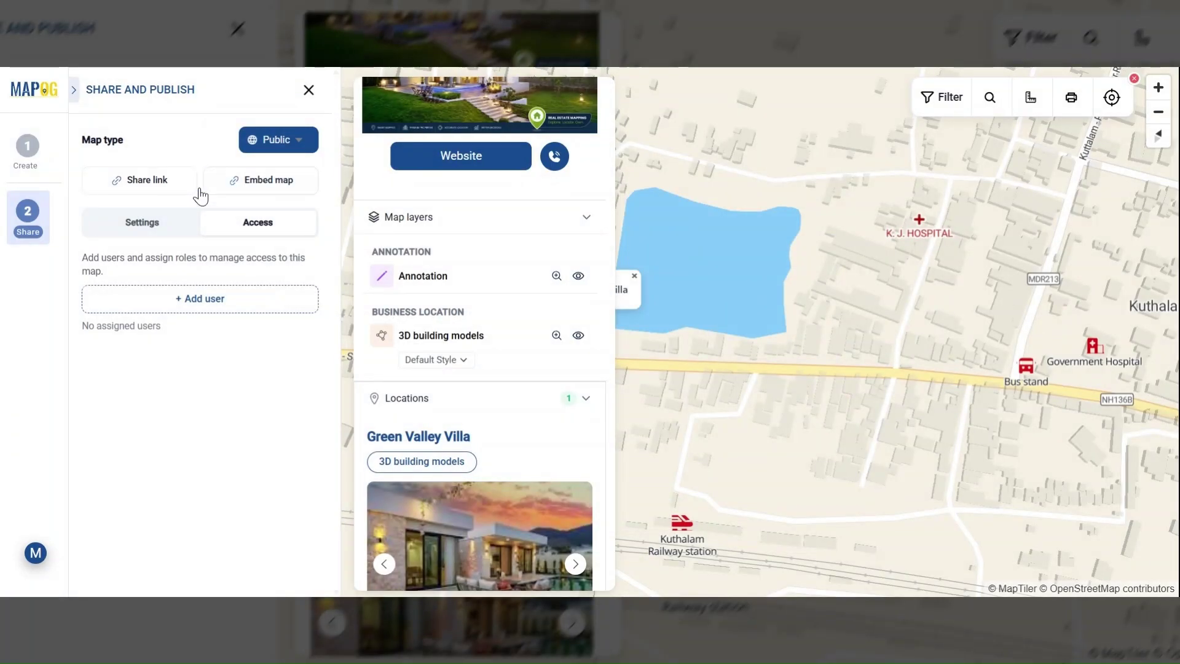
- Copy the public map's share link and view its iframe embed code
{"action": "left_click", "coordinate": [151, 193]}
{"action": "left_click", "coordinate": [249, 194]}
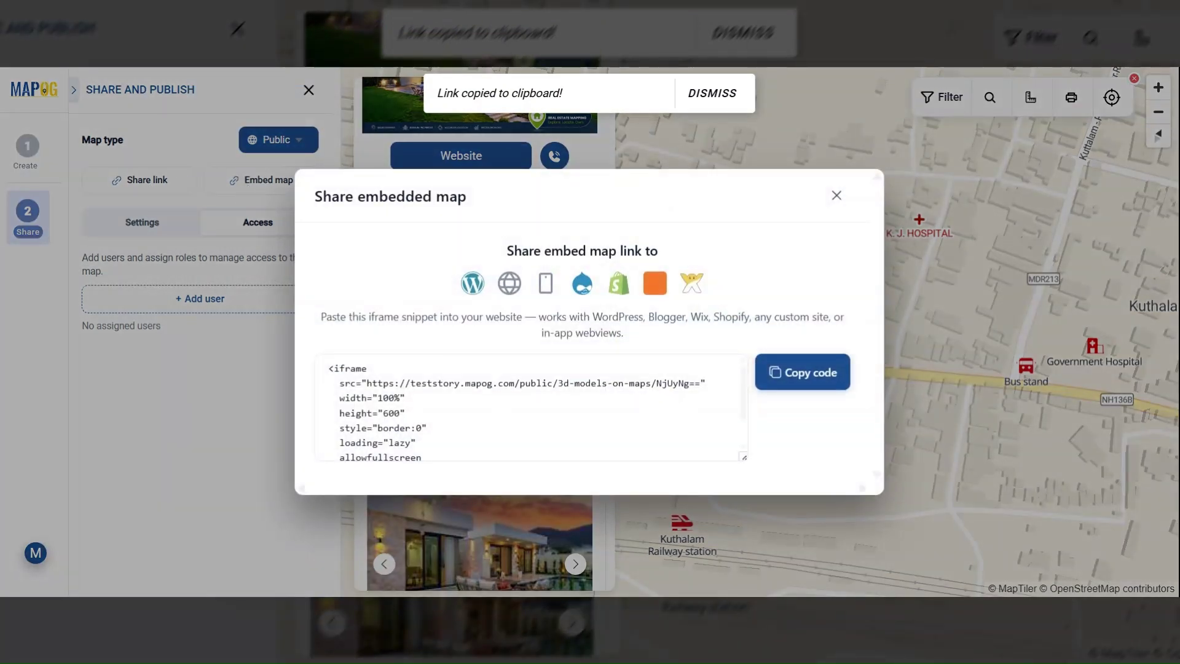
{"action": "left_click", "coordinate": [838, 196]}
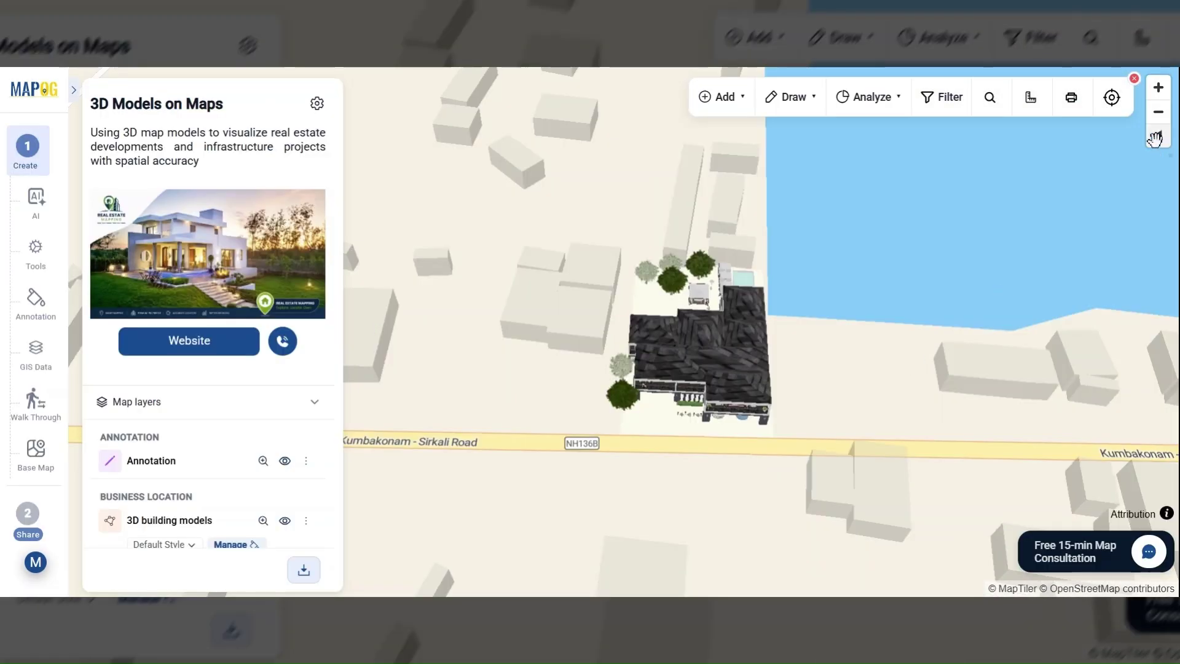
- Inspect the 3D villa model from a tilted close-up view and review its photos, attributes and nearby amenities
{"action": "left_click_drag", "start_coordinate": [1155, 139], "coordinate": [1153, 106]}
{"action": "scroll", "coordinate": [731, 378], "scroll_direction": "up", "scroll_amount": 5}
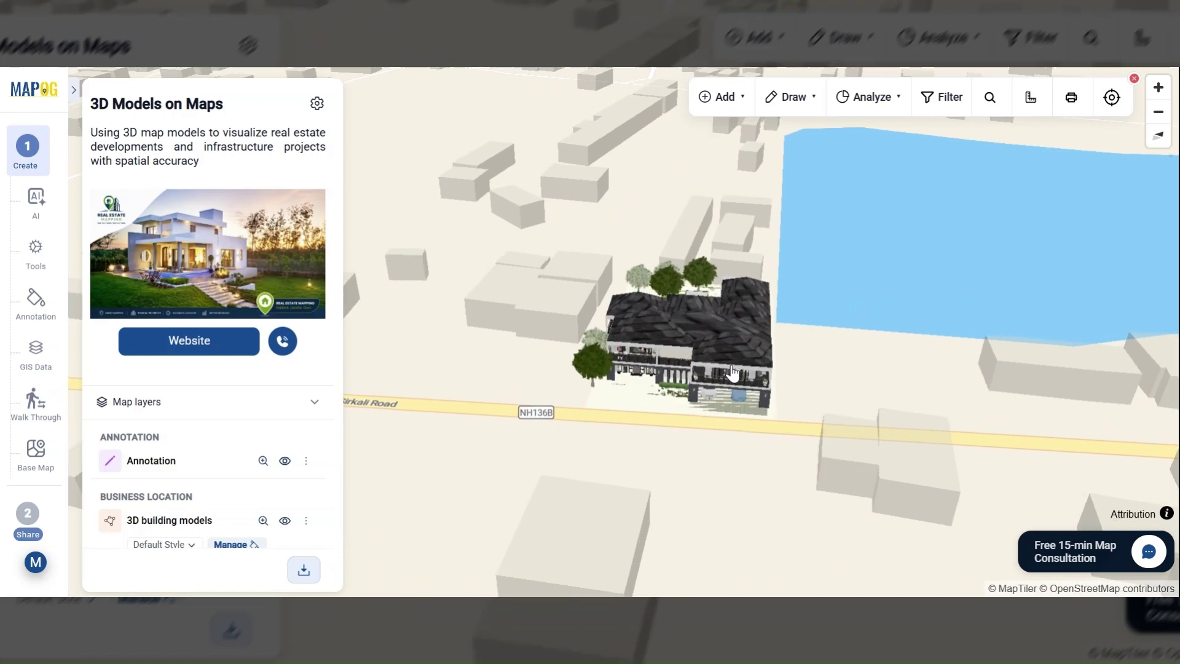
{"action": "scroll", "coordinate": [150, 359], "scroll_direction": "down", "scroll_amount": 7}
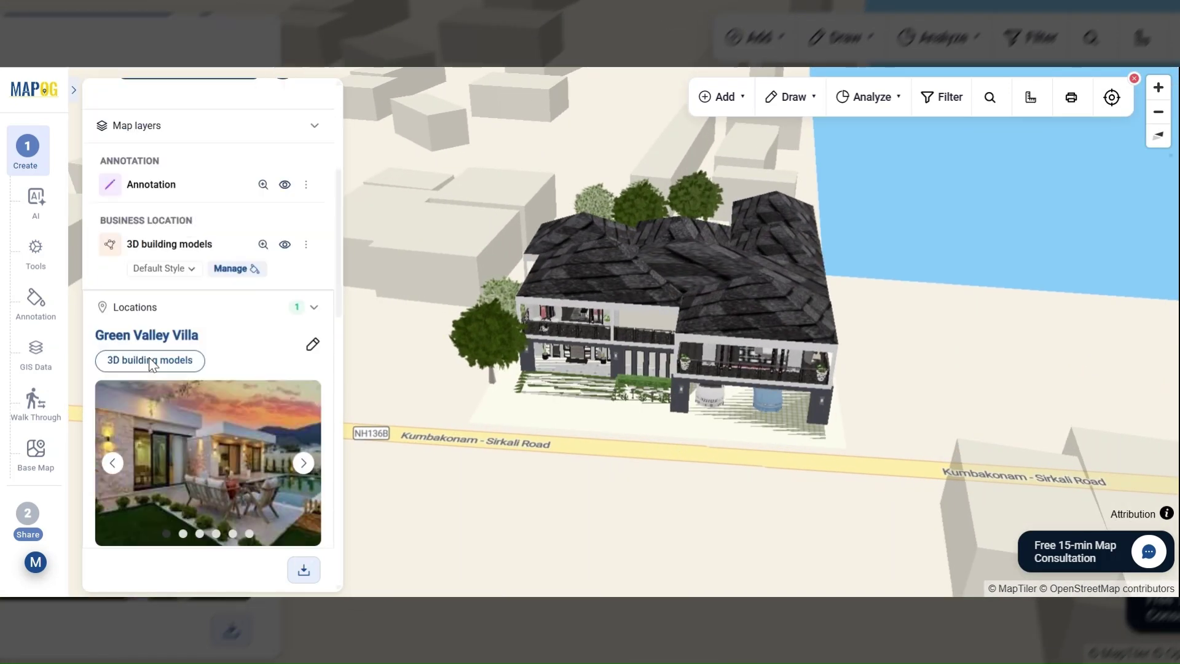
{"action": "left_click", "coordinate": [311, 287]}
{"action": "left_click", "coordinate": [311, 287]}
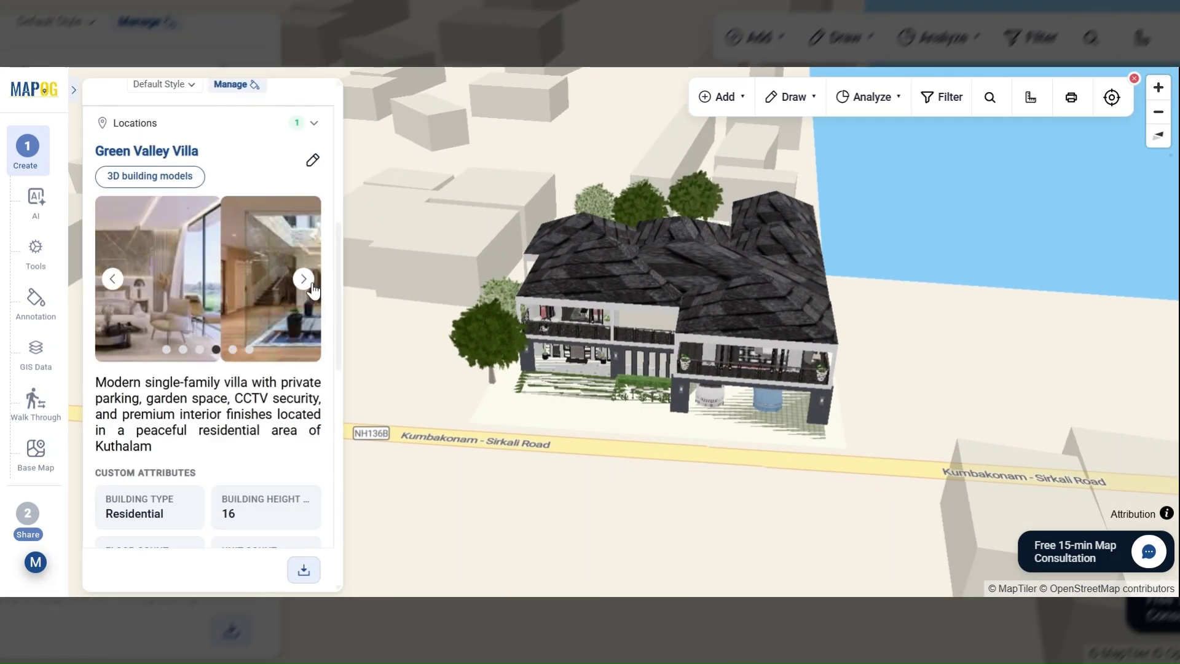
{"action": "scroll", "coordinate": [292, 321], "scroll_direction": "down", "scroll_amount": 6}
{"action": "scroll", "coordinate": [297, 324], "scroll_direction": "down", "scroll_amount": 8}
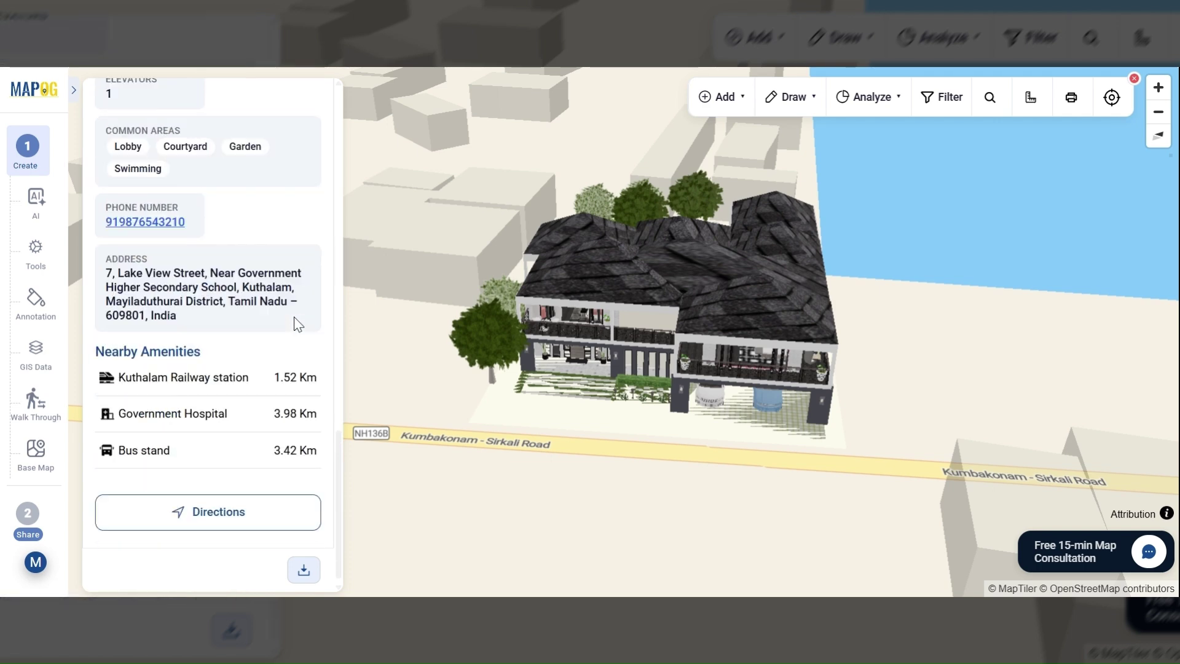
{"action": "scroll", "coordinate": [308, 405], "scroll_direction": "up", "scroll_amount": 1}
{"action": "scroll", "coordinate": [306, 403], "scroll_direction": "up", "scroll_amount": 20}
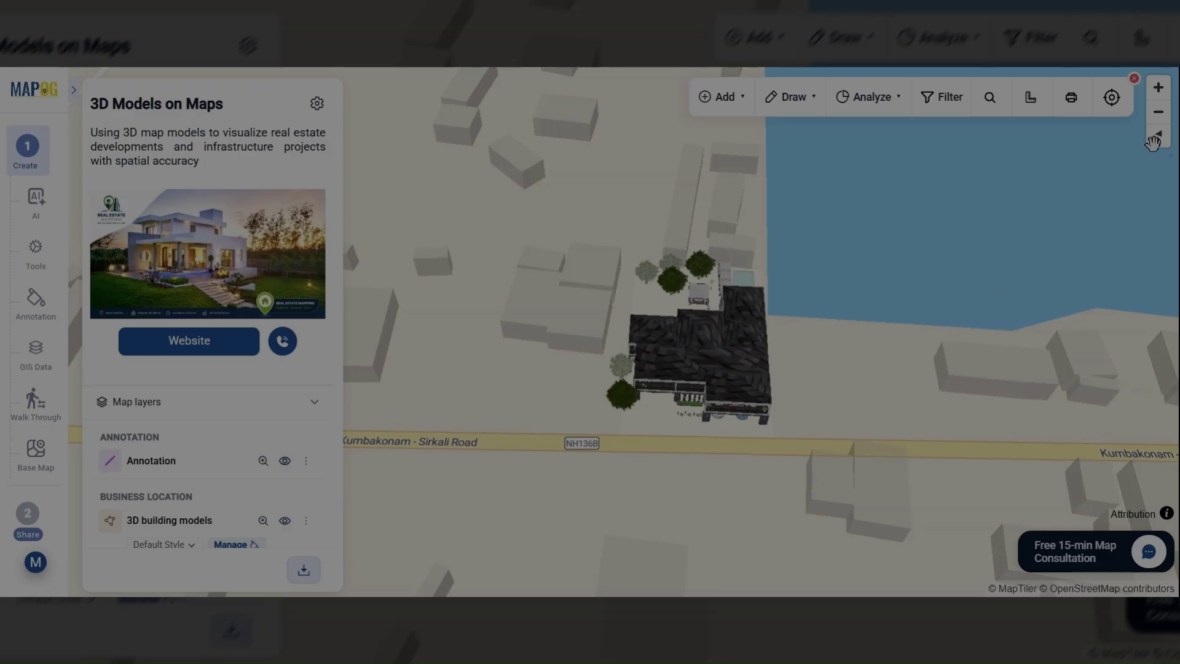
{"action": "left_click", "coordinate": [1156, 111]}
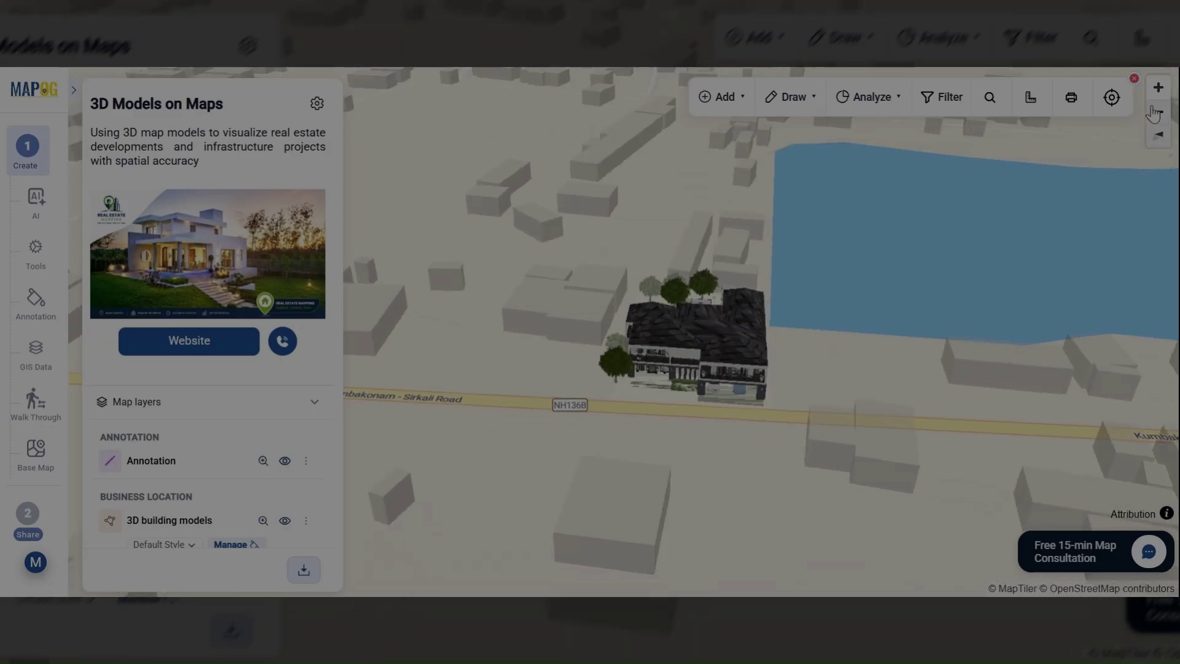
{"action": "scroll", "coordinate": [674, 443], "scroll_direction": "up", "scroll_amount": 5}
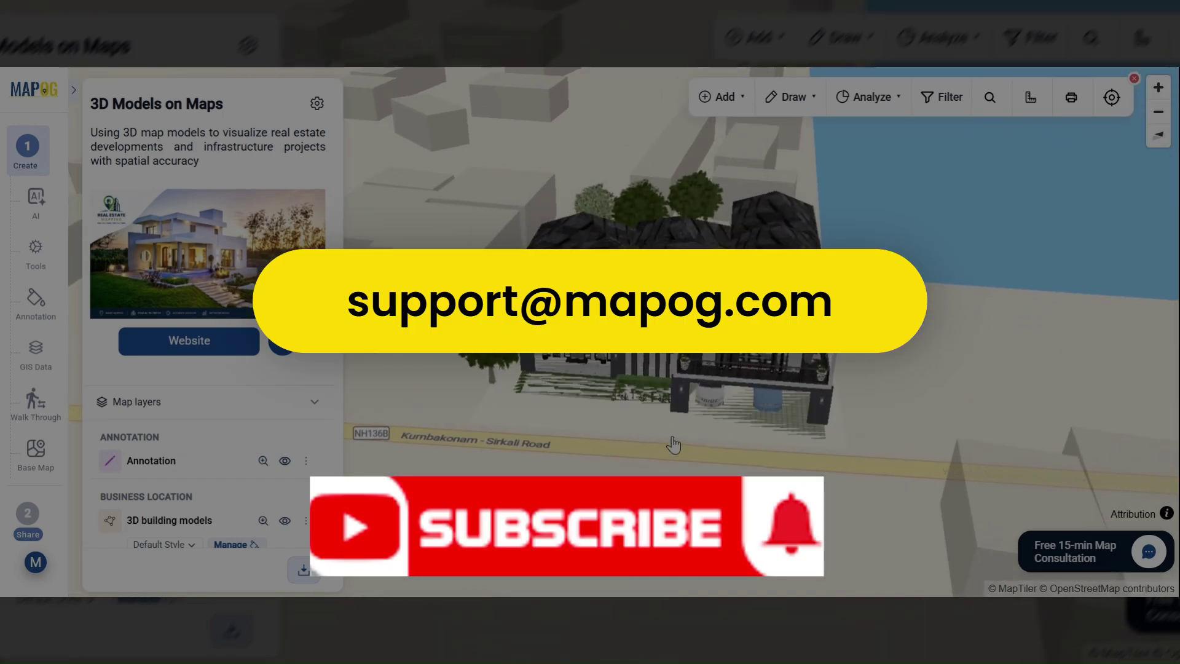
{"action": "scroll", "coordinate": [123, 416], "scroll_direction": "down", "scroll_amount": 8}
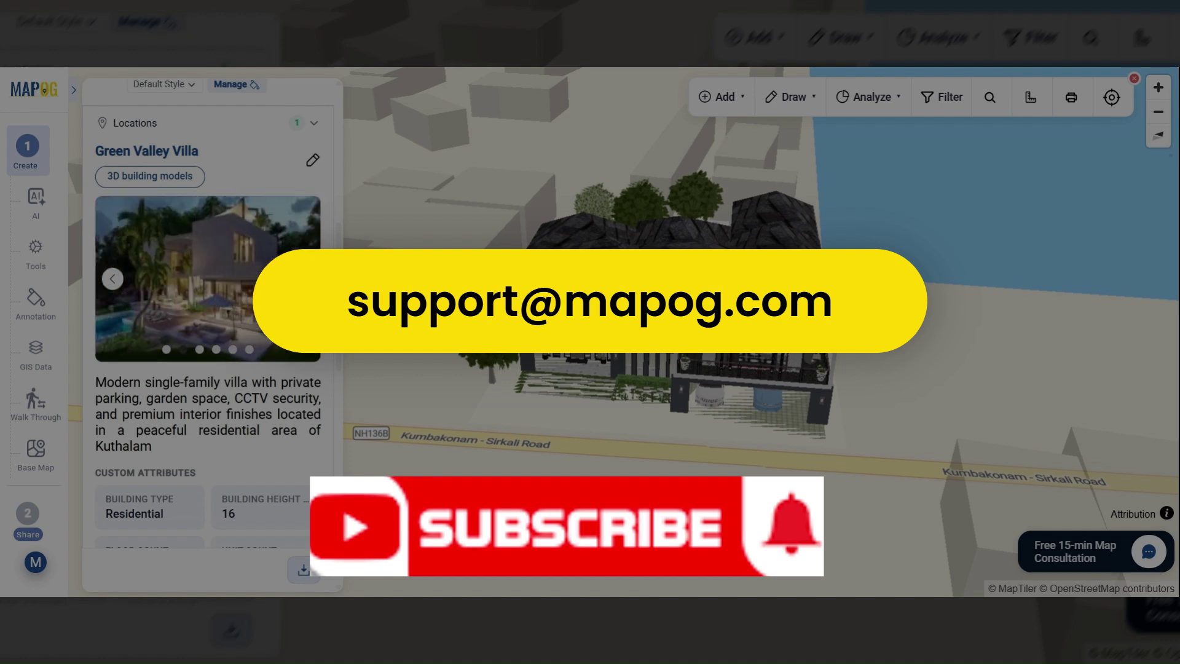
{"action": "scroll", "coordinate": [209, 332], "scroll_direction": "down", "scroll_amount": 9}
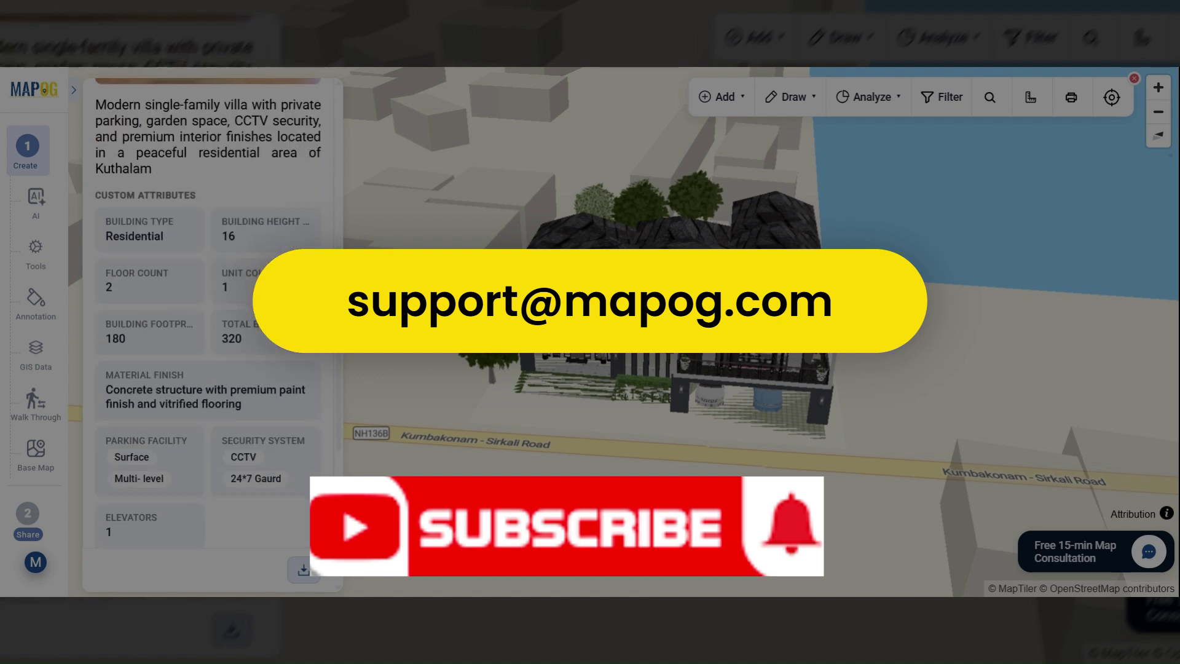
{"action": "scroll", "coordinate": [209, 332], "scroll_direction": "down", "scroll_amount": 3}
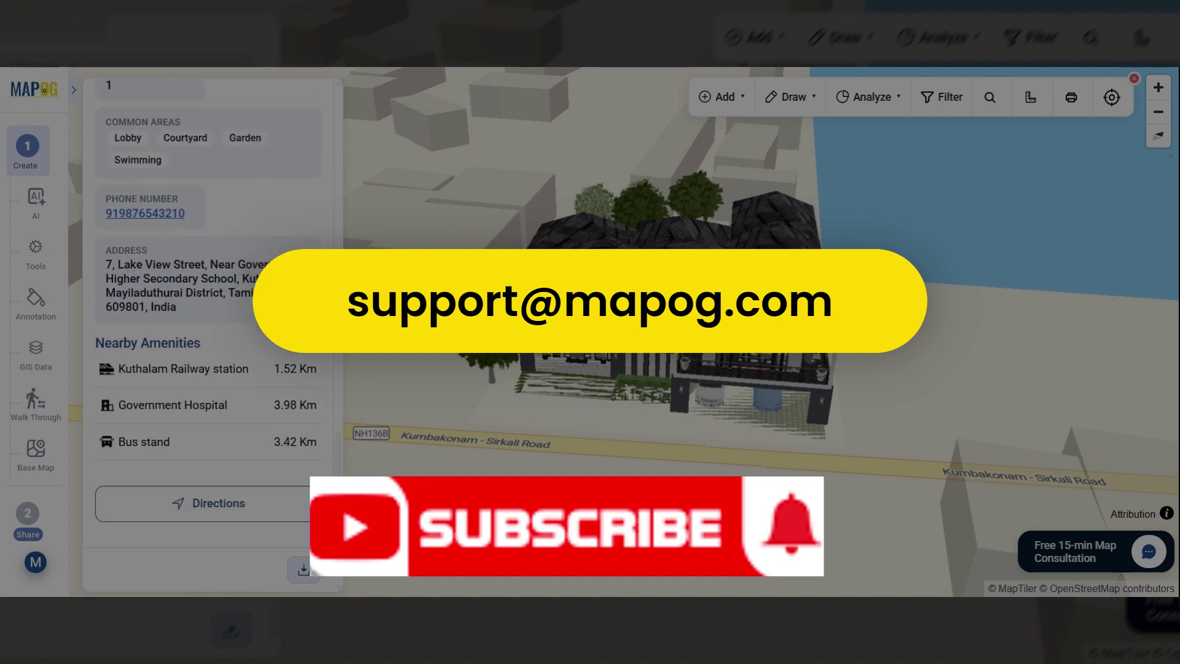
{"action": "scroll", "coordinate": [209, 332], "scroll_direction": "up", "scroll_amount": 15}
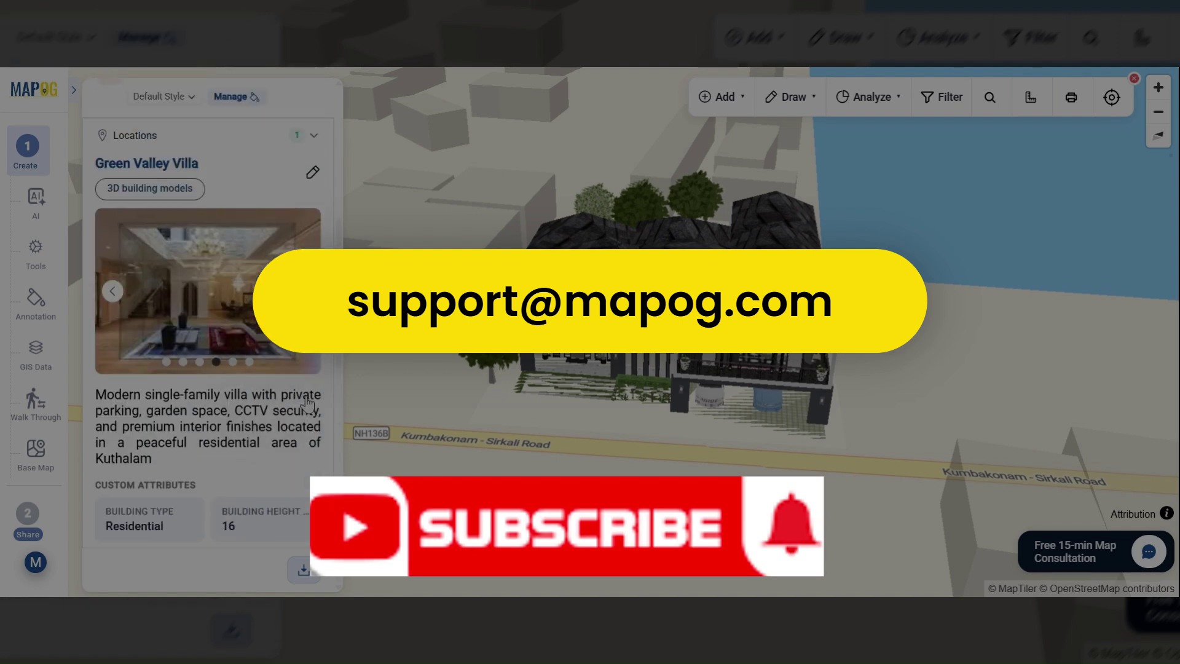